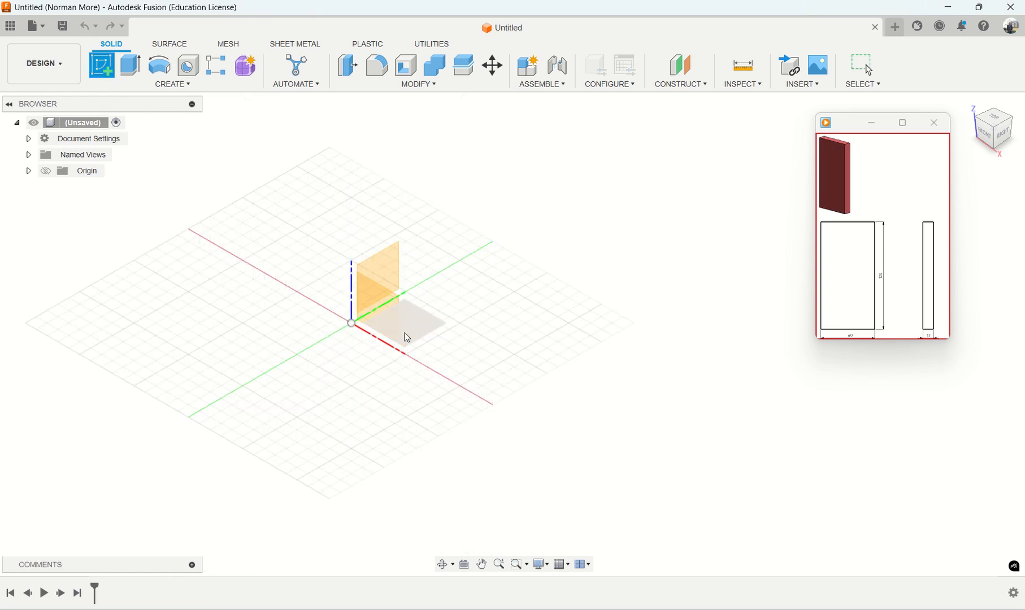
# Sketch a two-point rectangle 60 mm wide and 120 mm high from the origin on the front (XZ) plane
pyautogui.click(380, 311)
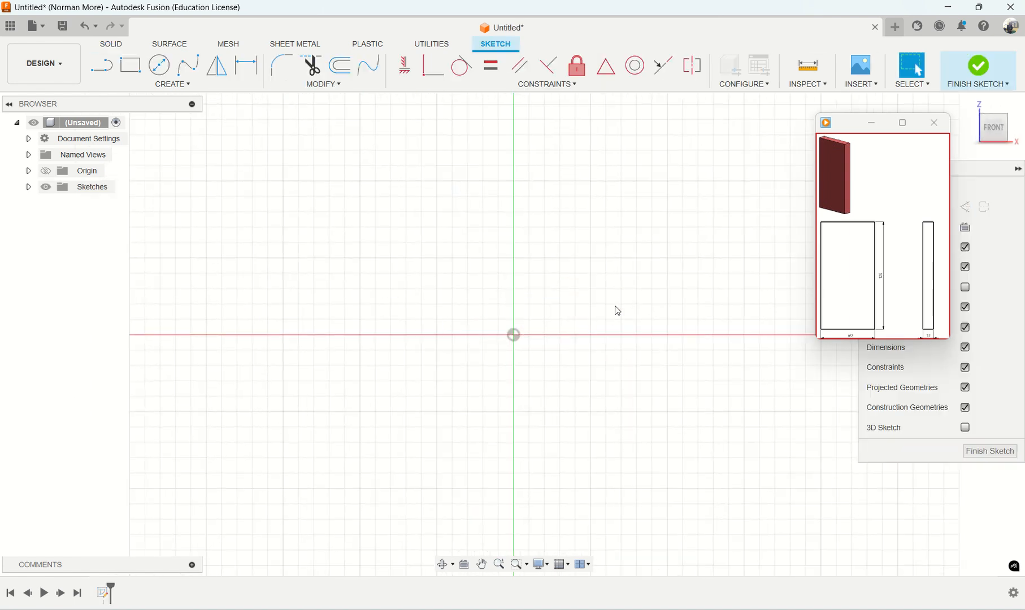
pyautogui.moveTo(618, 305)
pyautogui.mouseDown(button='middle')
pyautogui.moveTo(563, 327)
pyautogui.moveTo(436, 340)
pyautogui.moveTo(434, 391)
pyautogui.mouseUp(button='middle')
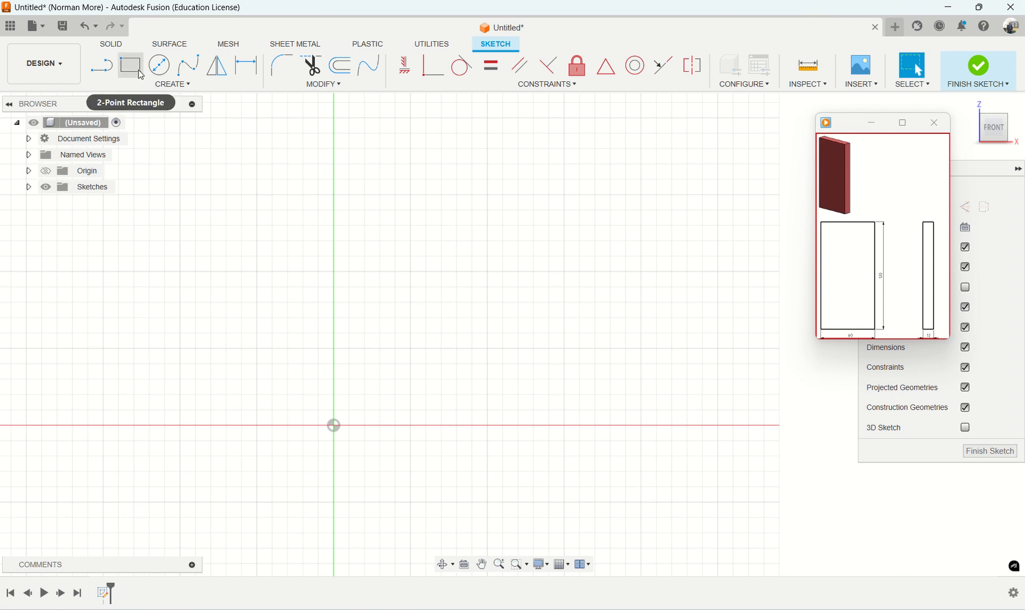
pyautogui.click(170, 84)
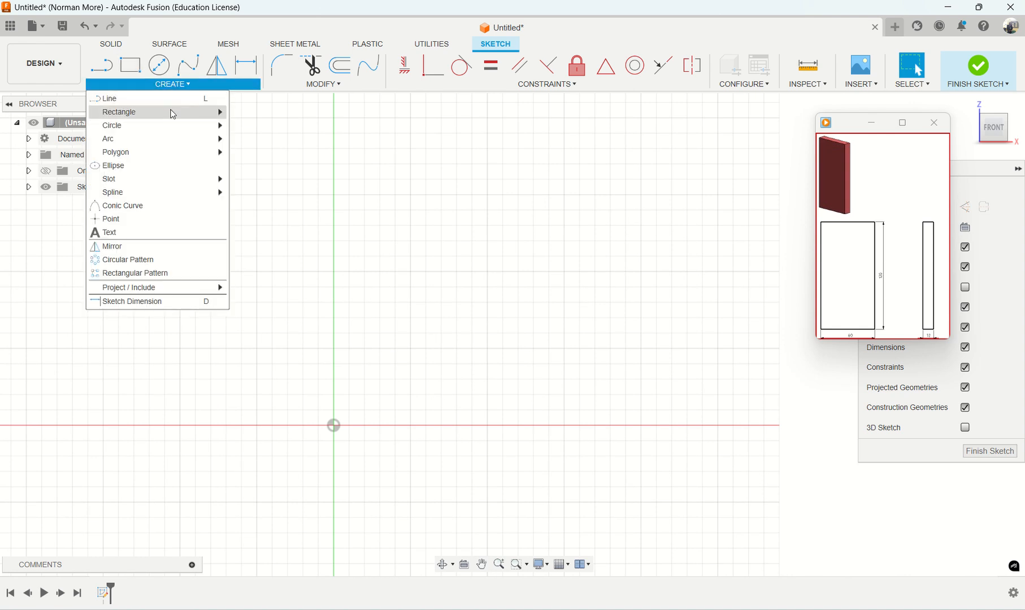
pyautogui.moveTo(172, 112)
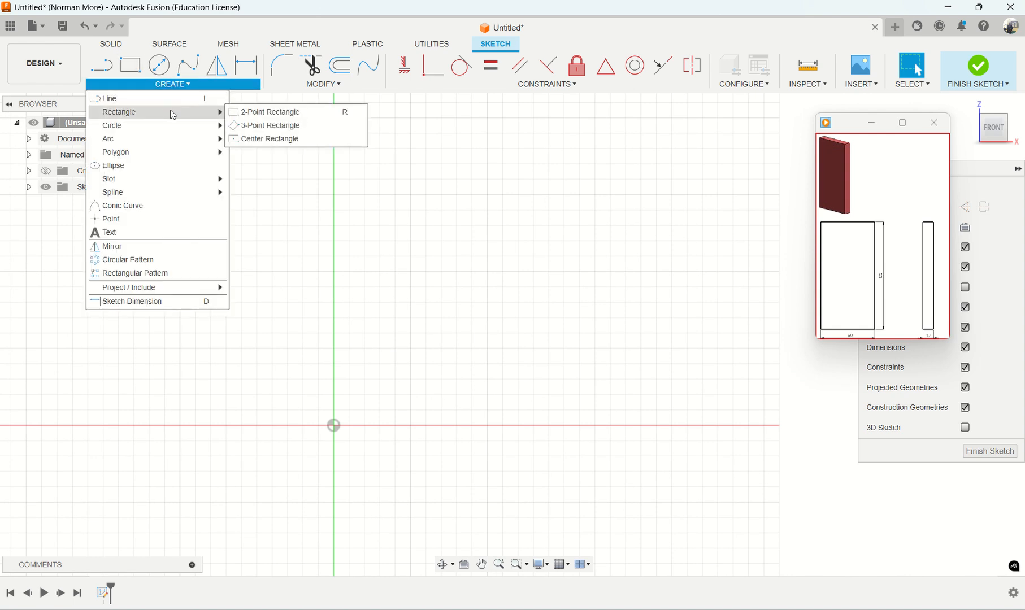
pyautogui.click(268, 112)
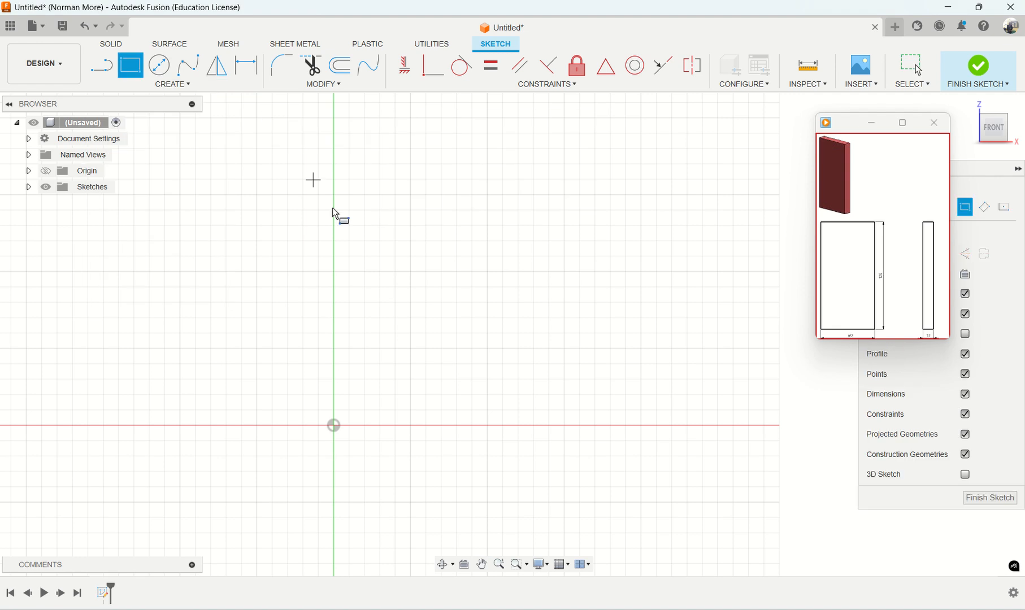
pyautogui.click(334, 425)
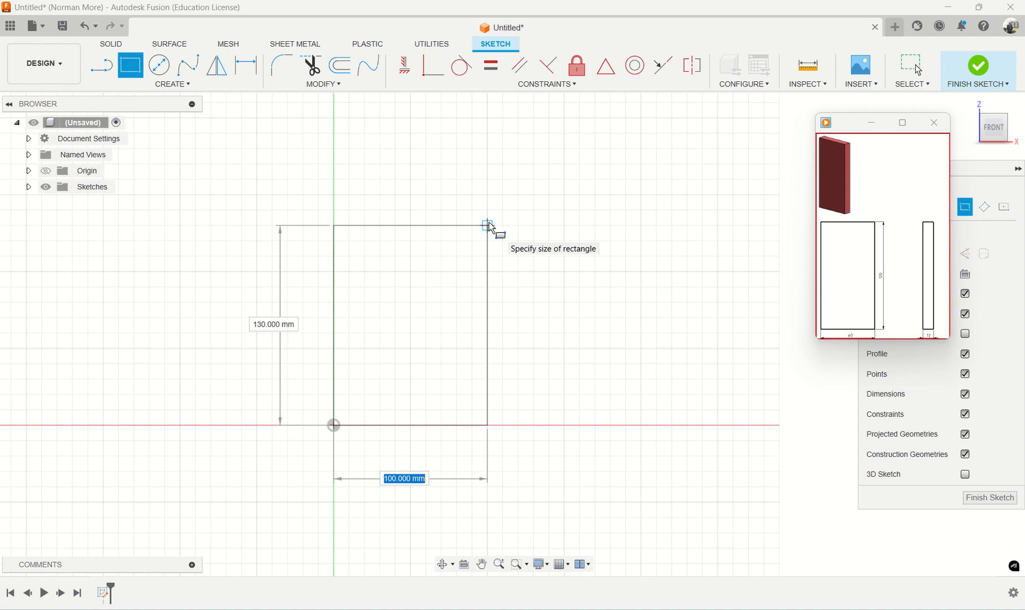
pyautogui.write('60')
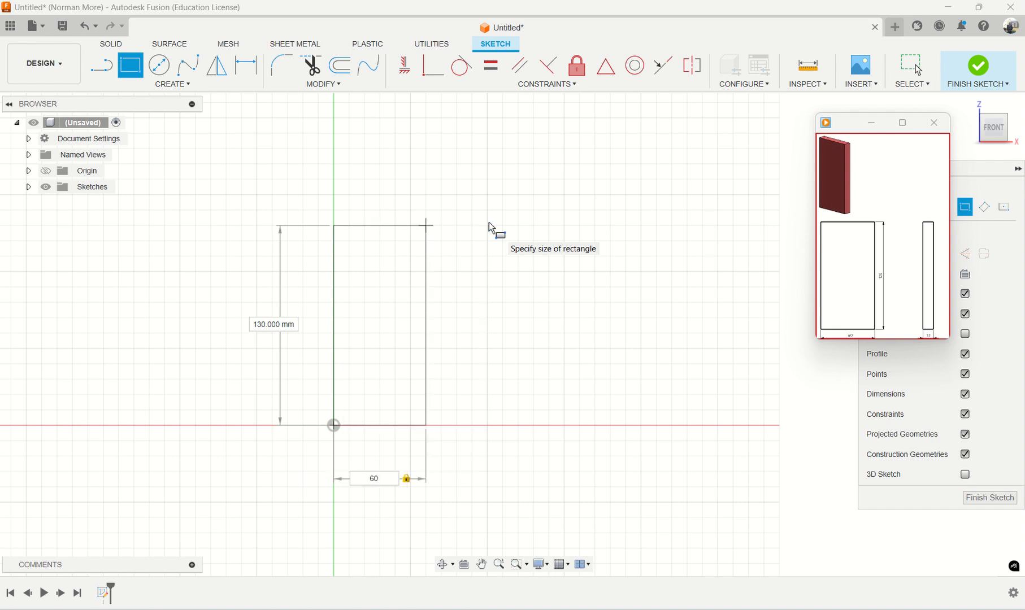
pyautogui.press('Tab')
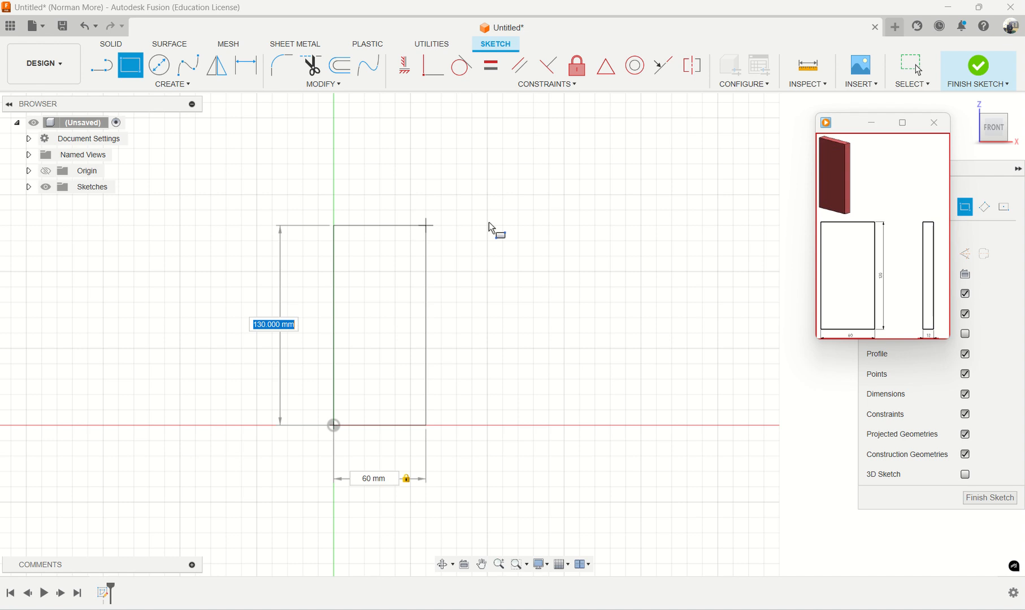
pyautogui.write('120')
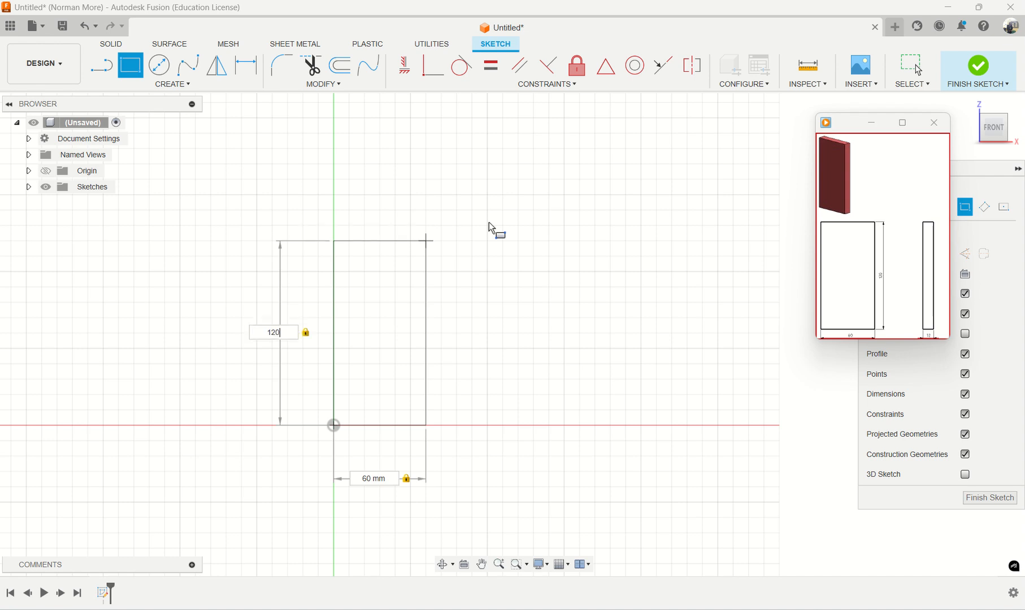
pyautogui.press('Return')
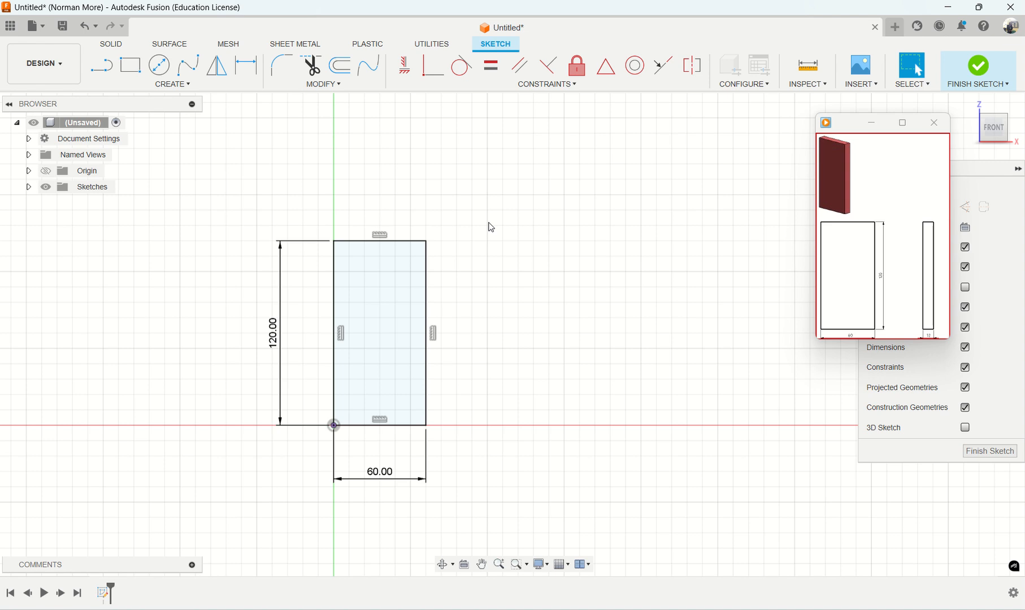
# Extrude the rectangle profile 12 mm into a solid plate
pyautogui.press('e')
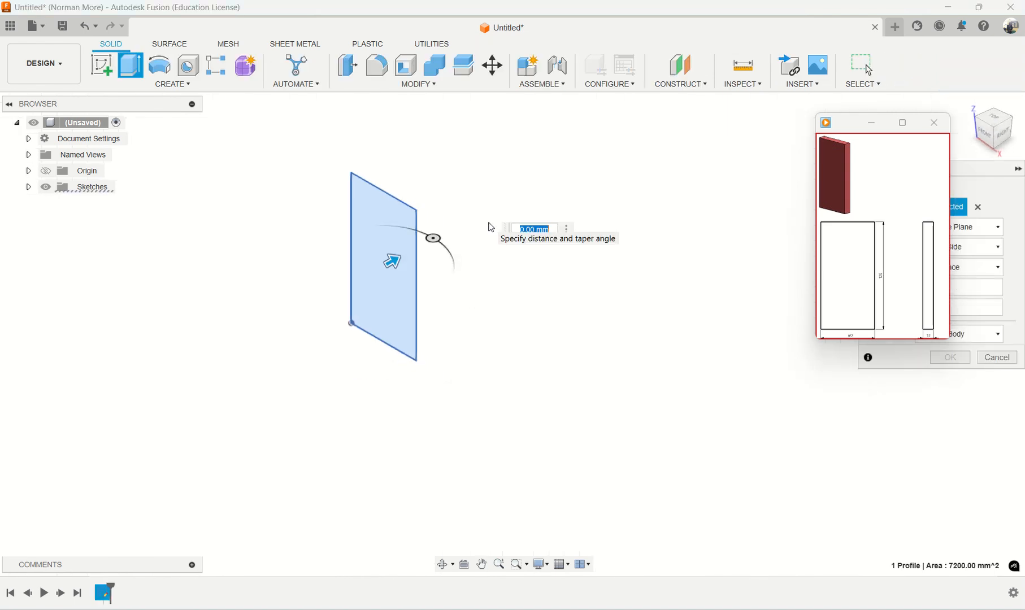
pyautogui.write('12')
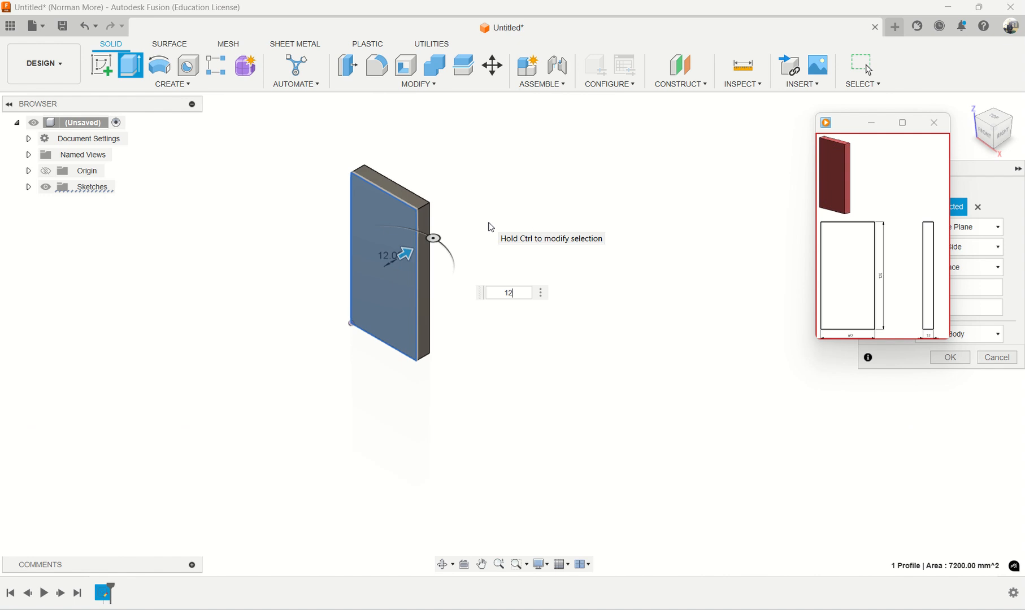
pyautogui.press('Return')
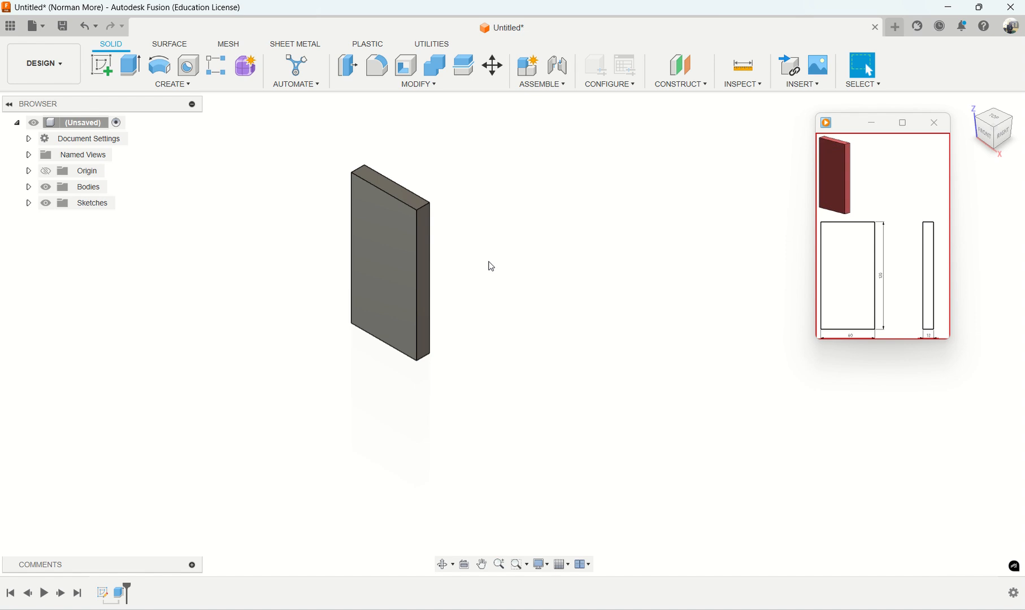
pyautogui.scroll(-1, 463, 248)
pyautogui.scroll(3, 463, 249)
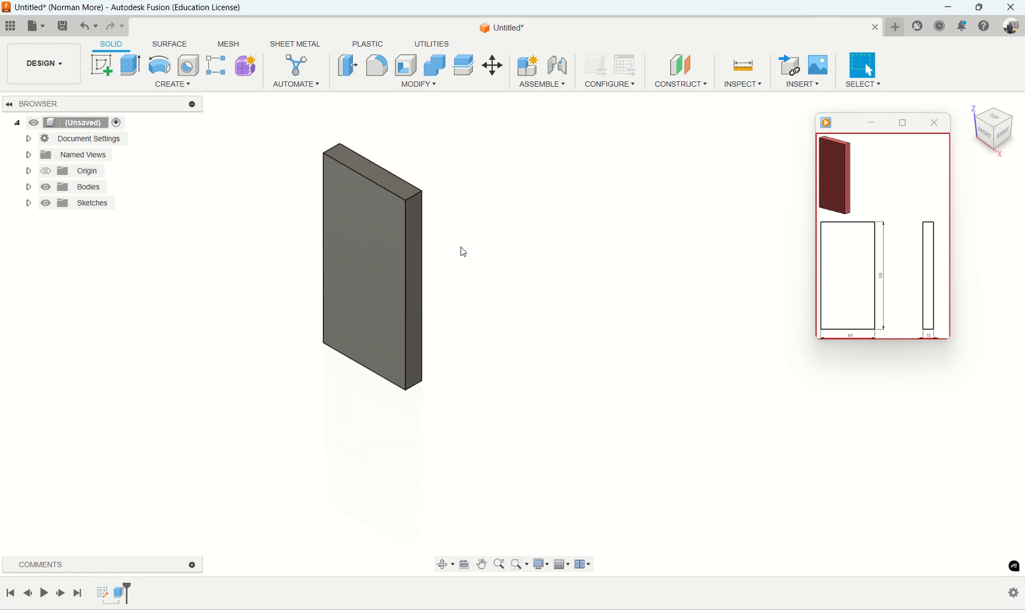
pyautogui.moveTo(462, 251); pyautogui.dragTo(483, 306, button='middle')
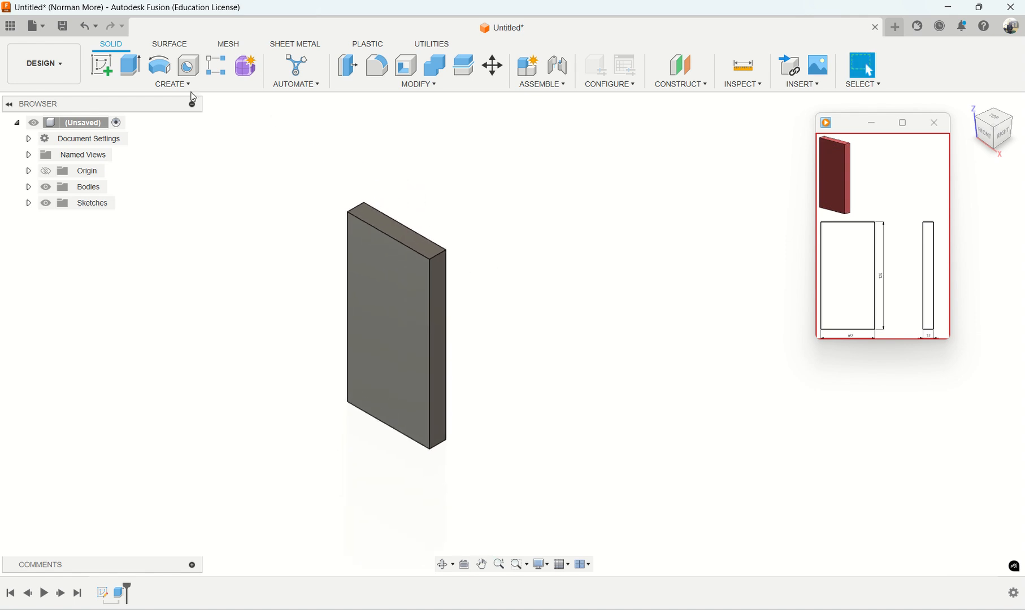
# Save the design as "Part 1a side plate" in the Mallet assembly folder of the 2nd Training project
pyautogui.click(62, 26)
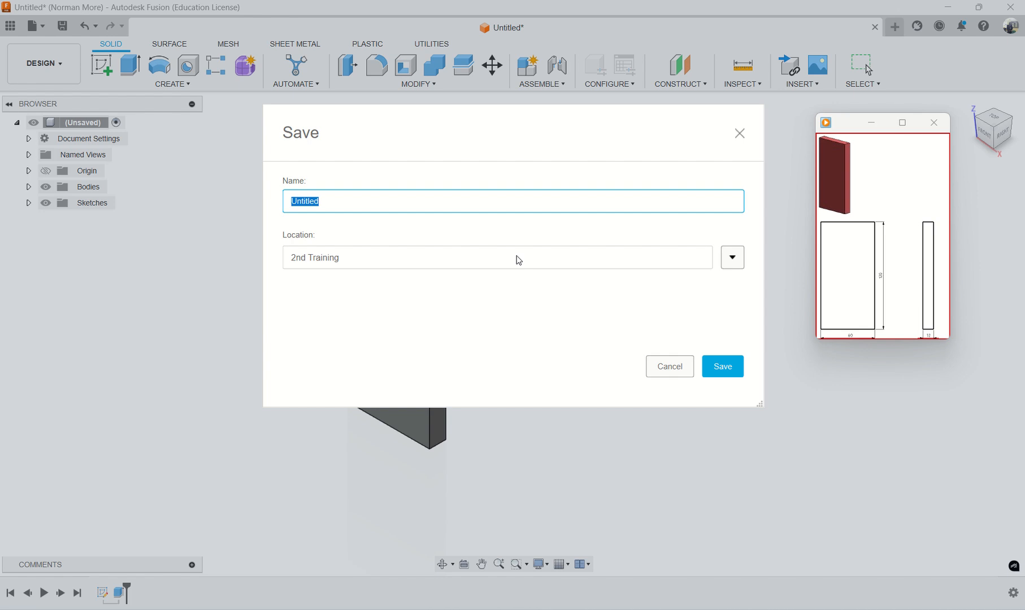
pyautogui.write('Part 1a side plate')
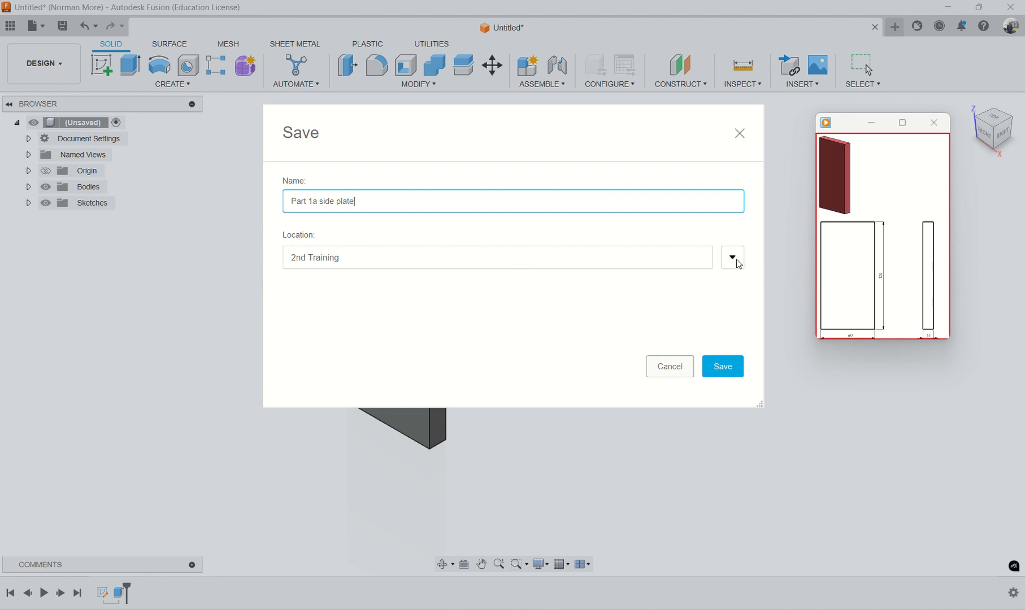
pyautogui.click(732, 257)
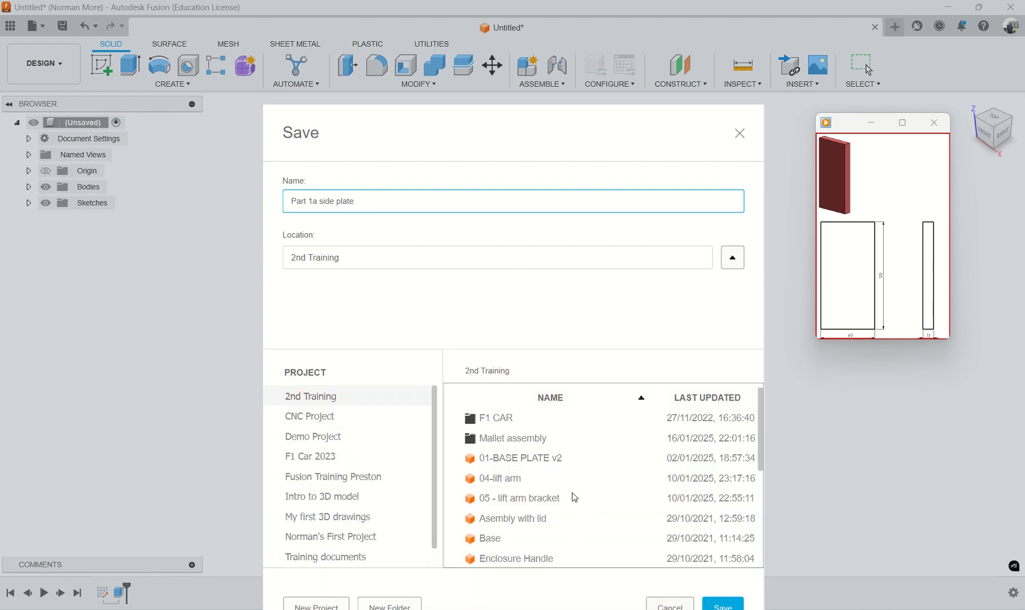
pyautogui.scroll(-2, 575, 488)
pyautogui.scroll(2, 575, 488)
pyautogui.moveTo(567, 144); pyautogui.dragTo(583, 107)
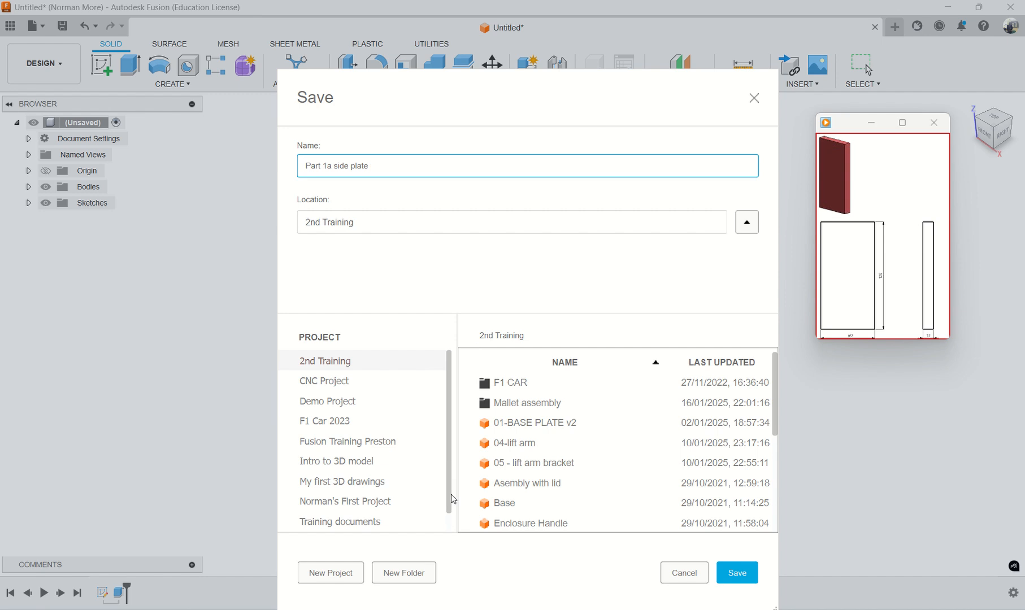
pyautogui.click(534, 406)
pyautogui.doubleClick(533, 407)
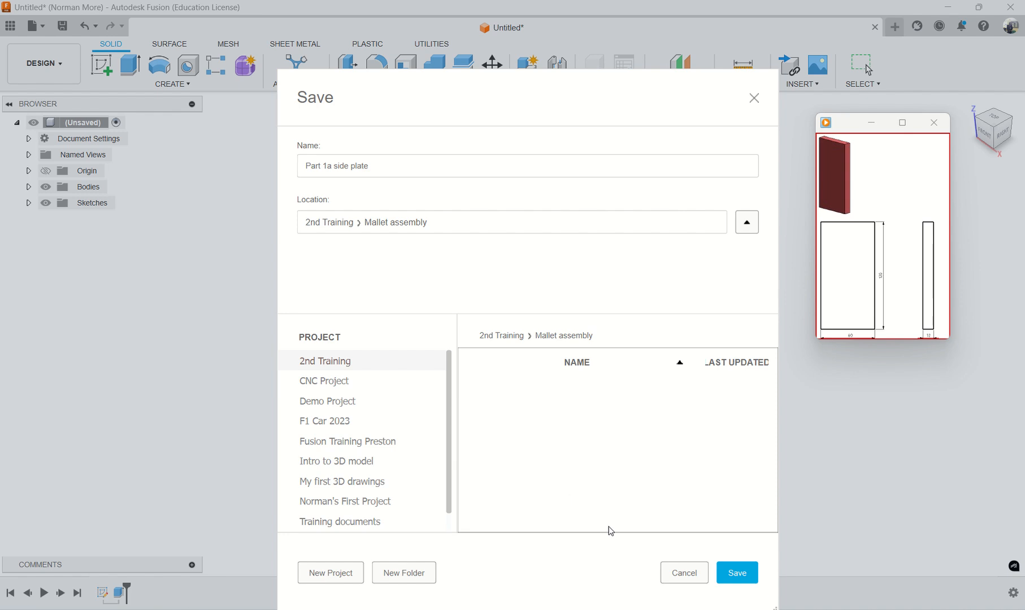
pyautogui.click(735, 573)
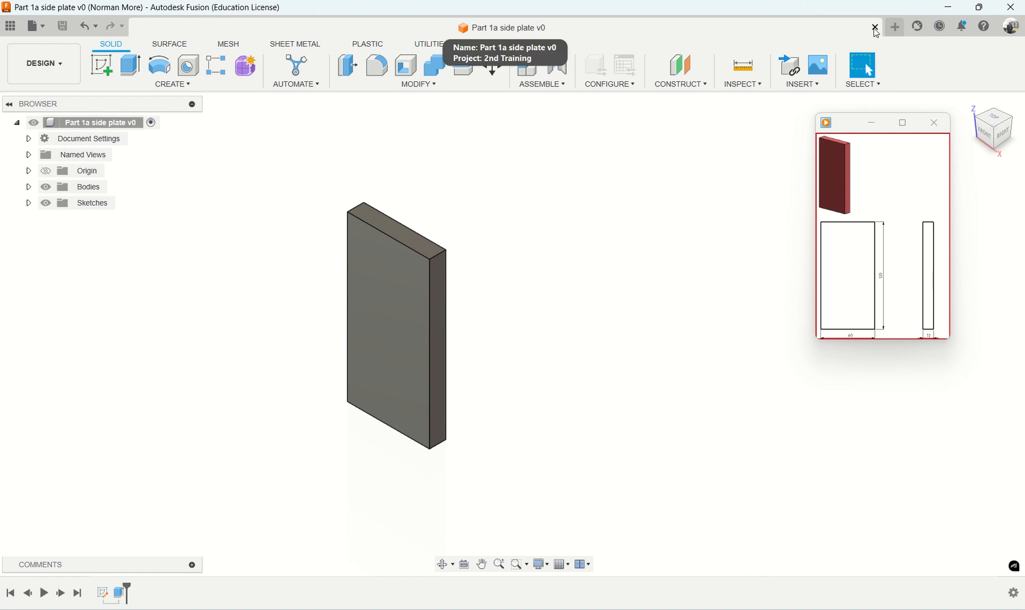
# Create a new design and display the "Part 1a Top plate" reference drawing in the media player over the canvas
pyautogui.click(896, 28)
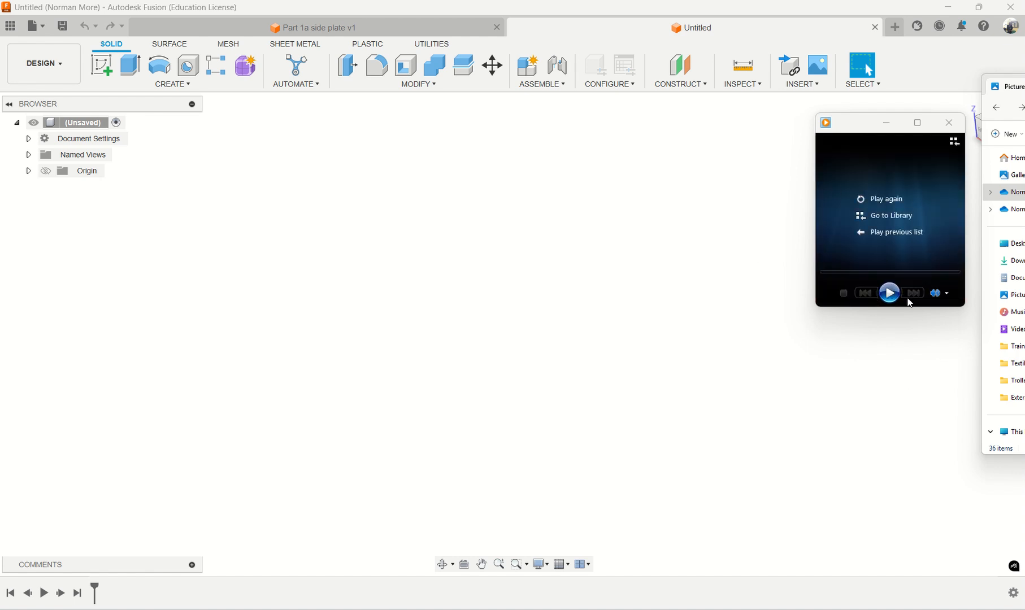
pyautogui.click(890, 295)
pyautogui.click(890, 294)
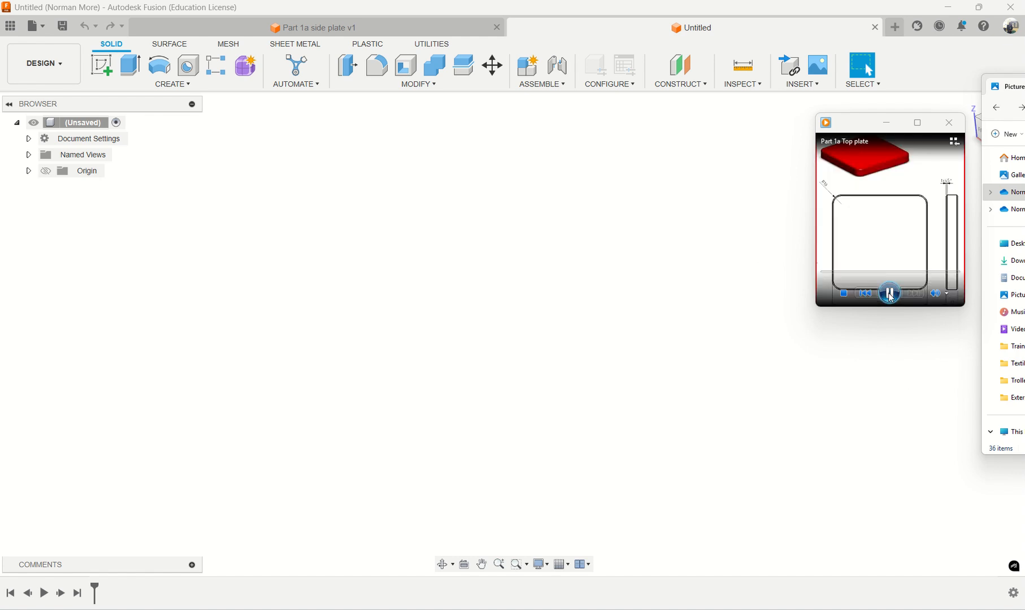
pyautogui.click(841, 366)
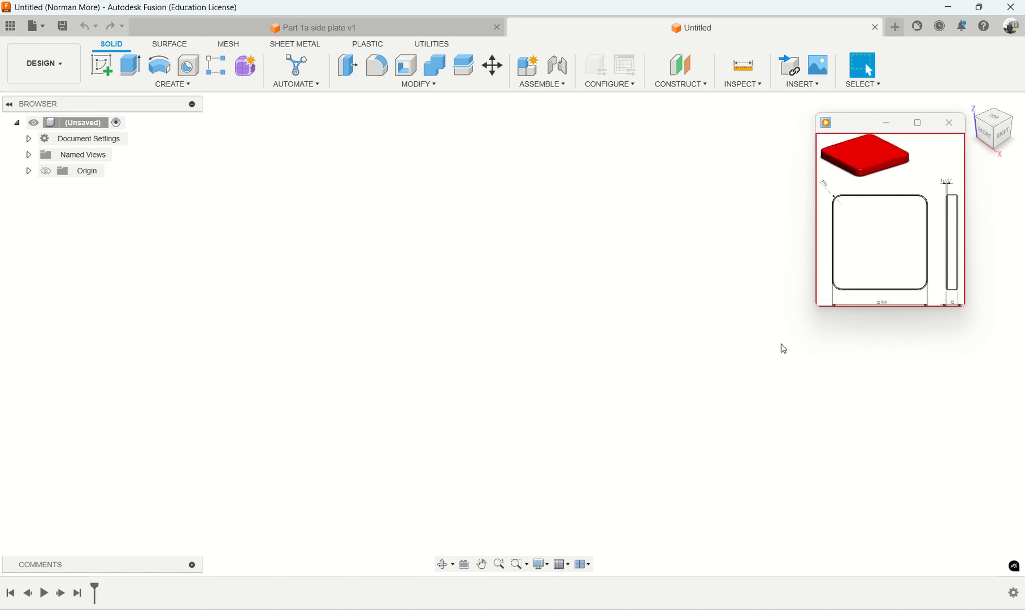
pyautogui.moveTo(736, 335); pyautogui.dragTo(733, 352, button='middle')
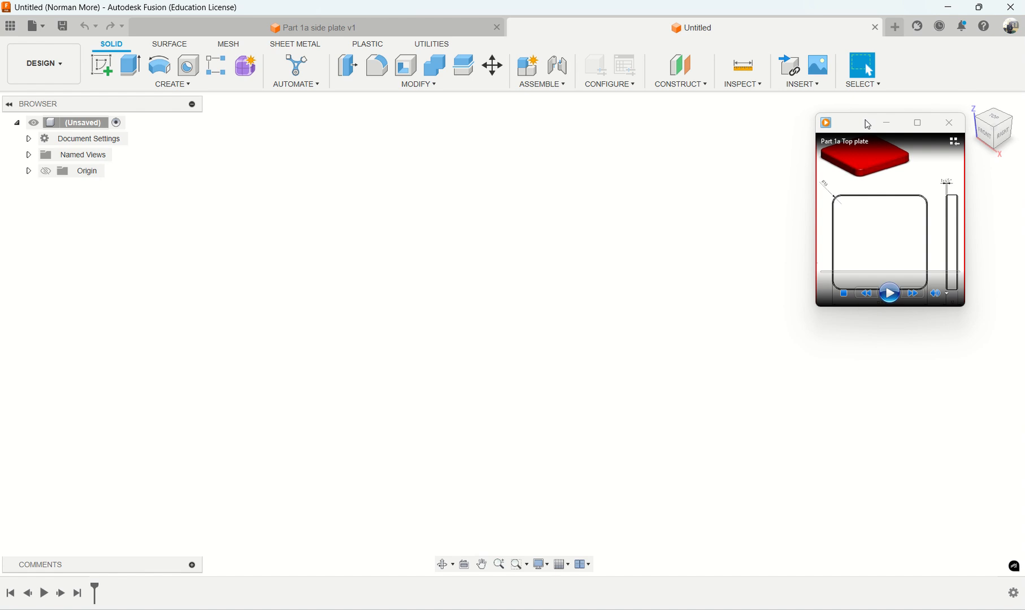
pyautogui.moveTo(862, 122); pyautogui.dragTo(839, 153)
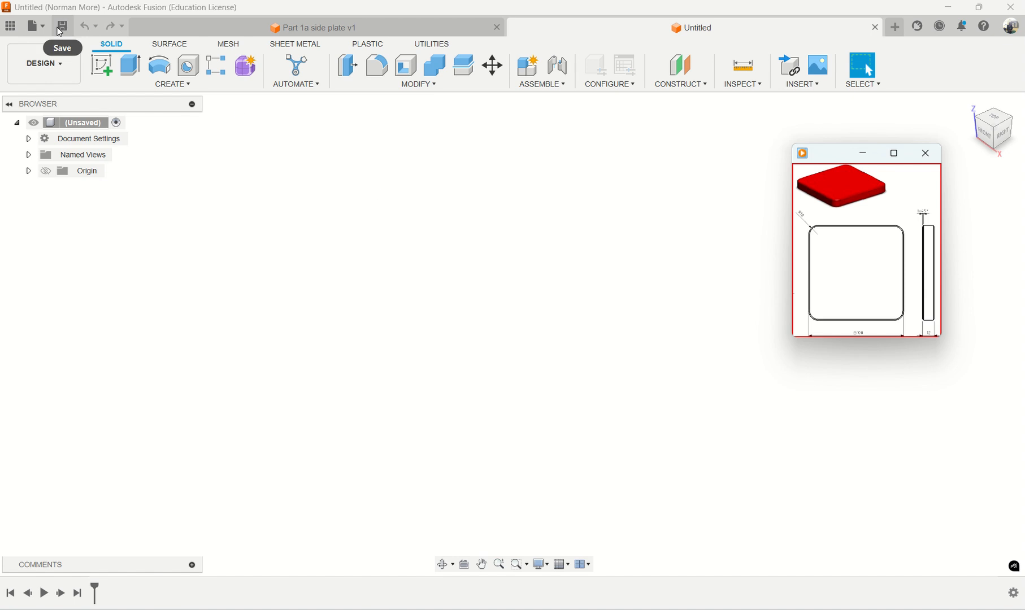
# Save the empty design as "Part 1b Top Plate" in the Mallet assembly folder
pyautogui.click(64, 27)
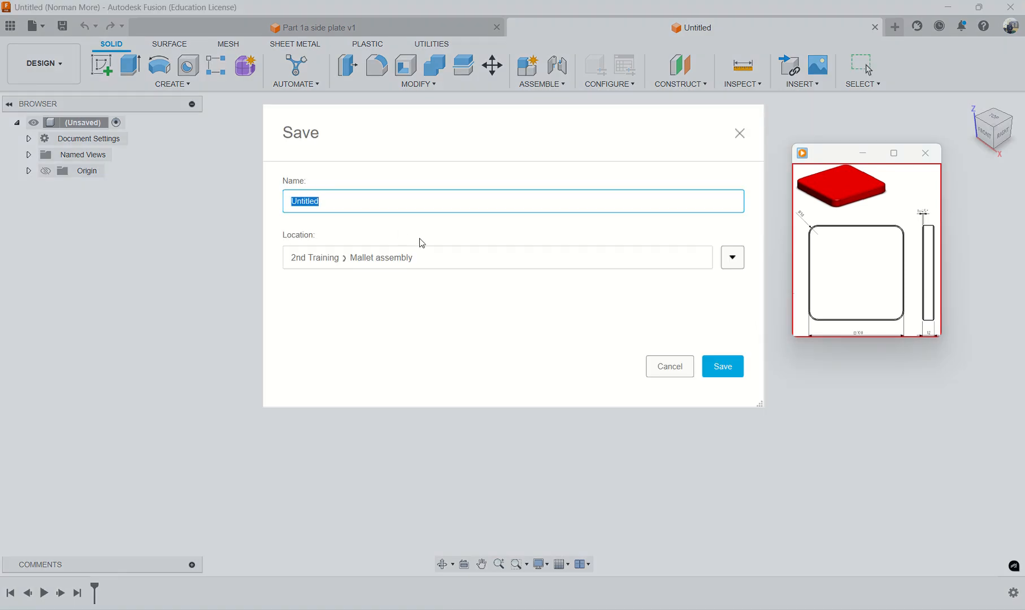
pyautogui.write('Part 1b Top Plate')
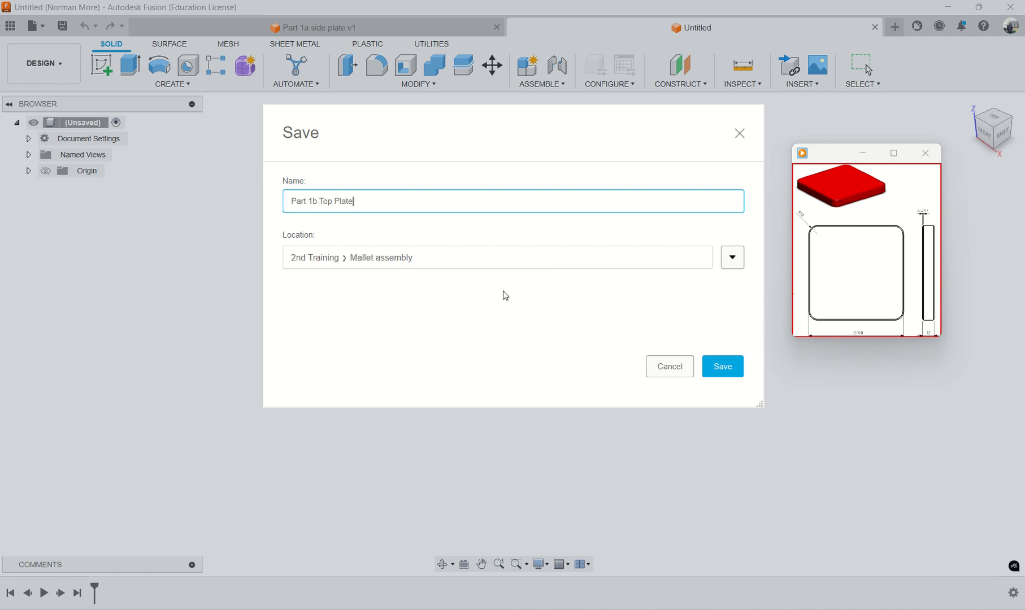
pyautogui.click(727, 368)
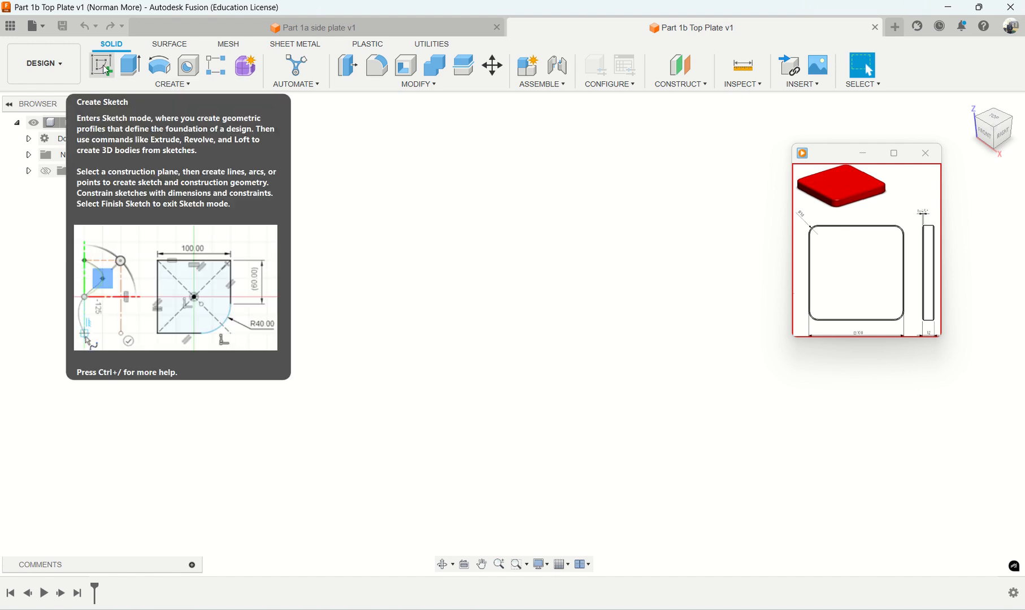
# Sketch a center rectangle from the origin on the horizontal plane, 100 mm wide and about 77 mm high
pyautogui.click(107, 71)
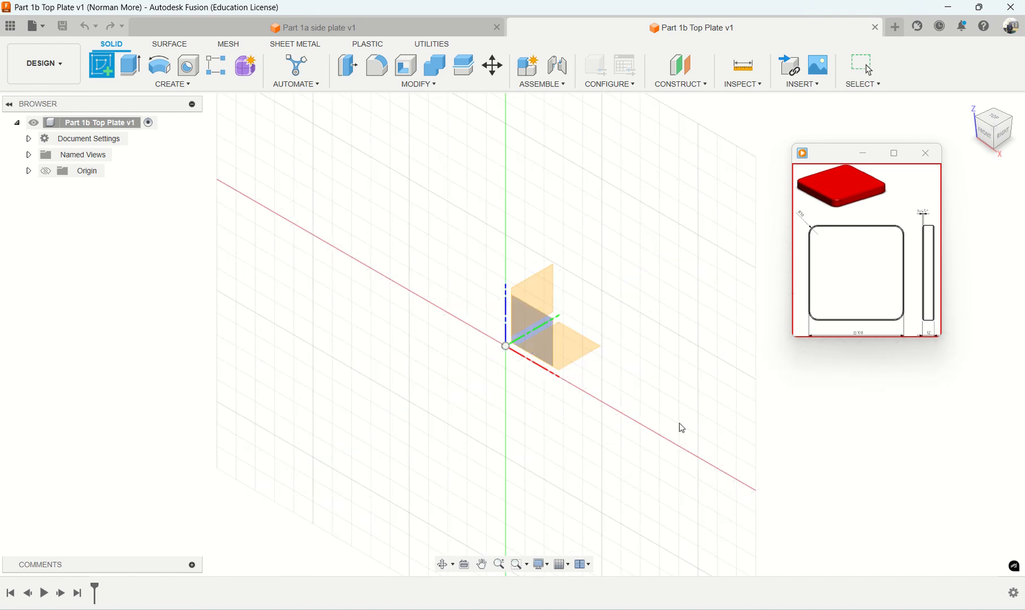
pyautogui.click(578, 352)
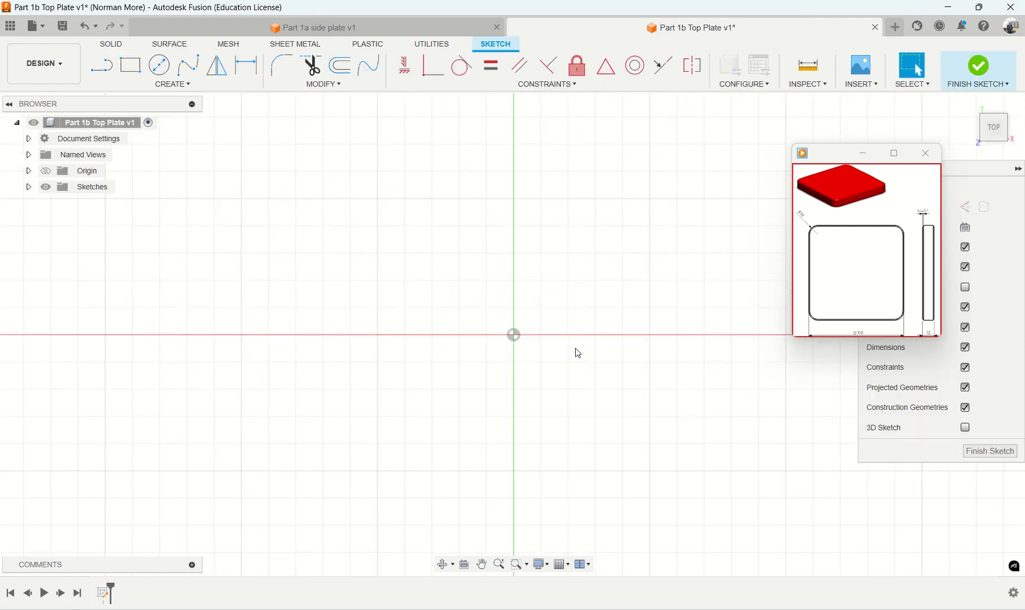
pyautogui.moveTo(581, 361)
pyautogui.mouseDown(button='middle')
pyautogui.moveTo(396, 417)
pyautogui.moveTo(499, 371)
pyautogui.mouseUp(button='middle')
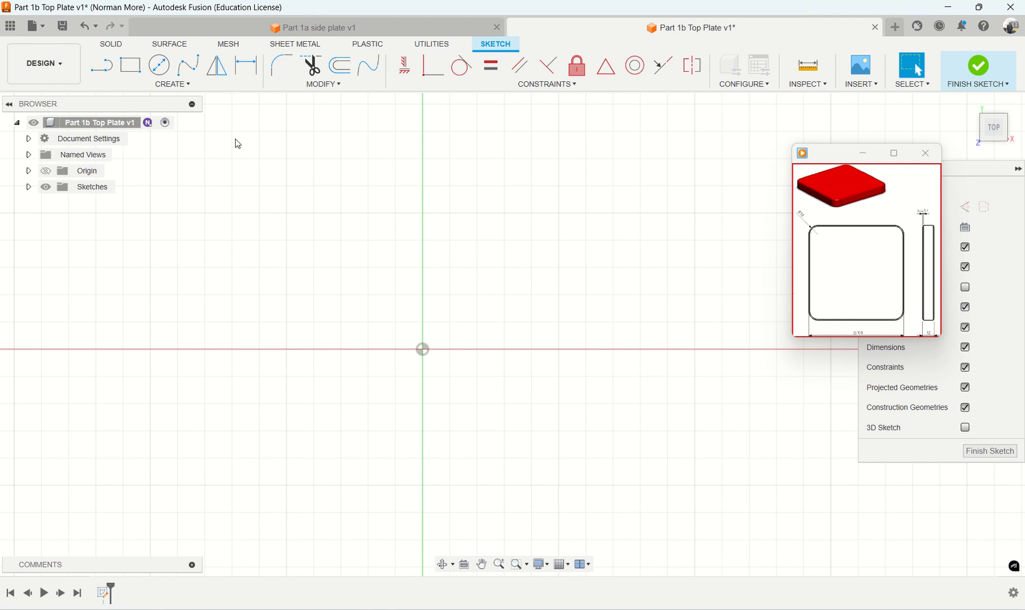
pyautogui.click(179, 89)
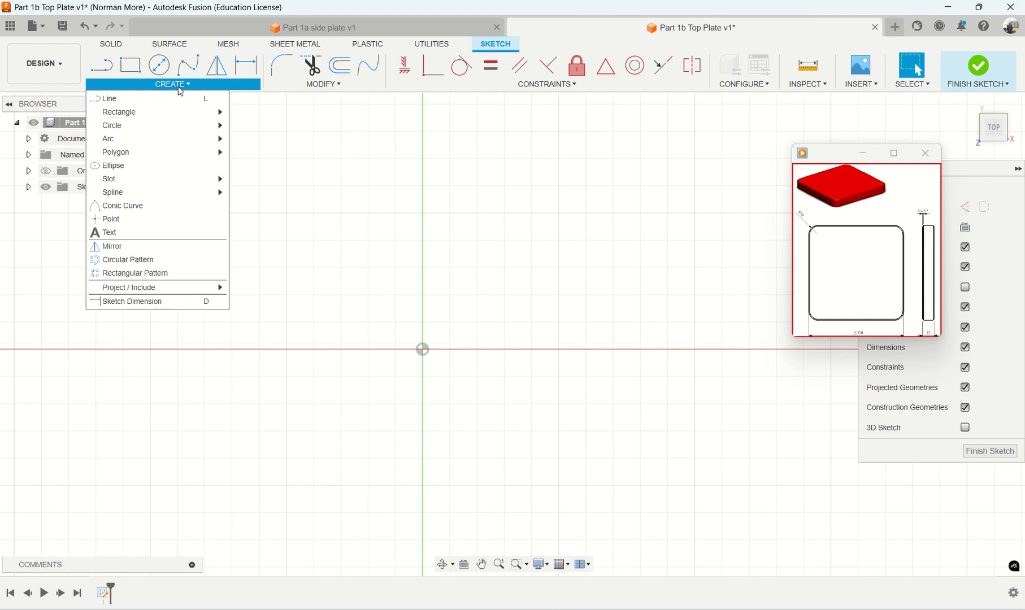
pyautogui.moveTo(187, 112)
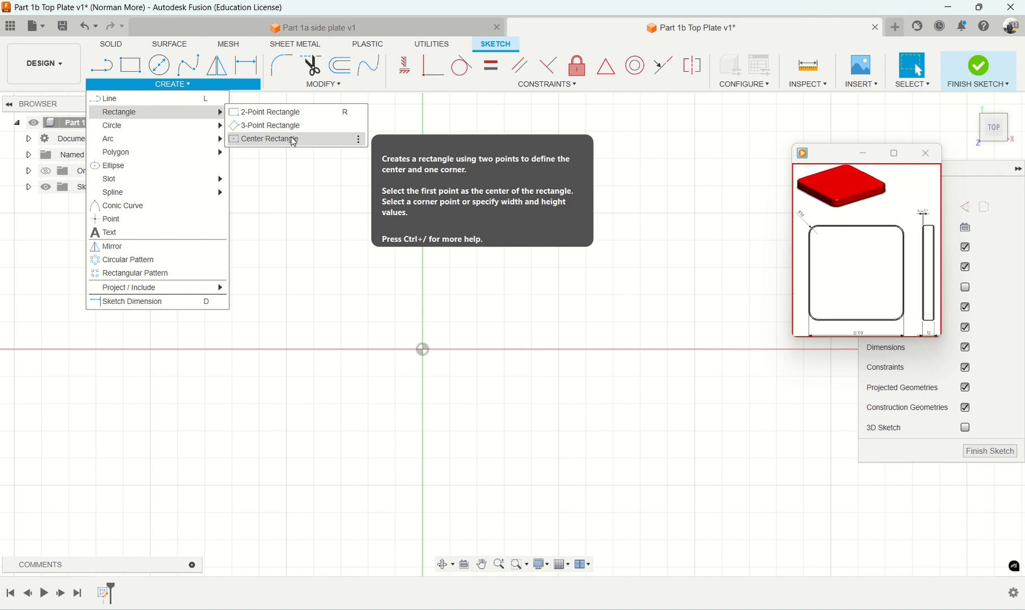
pyautogui.click(294, 140)
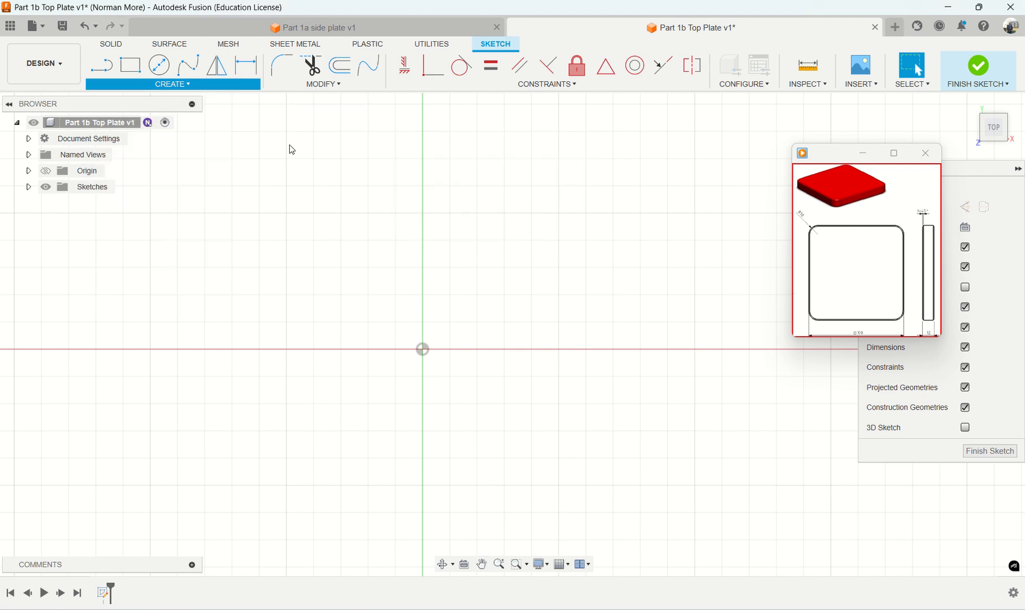
pyautogui.click(422, 350)
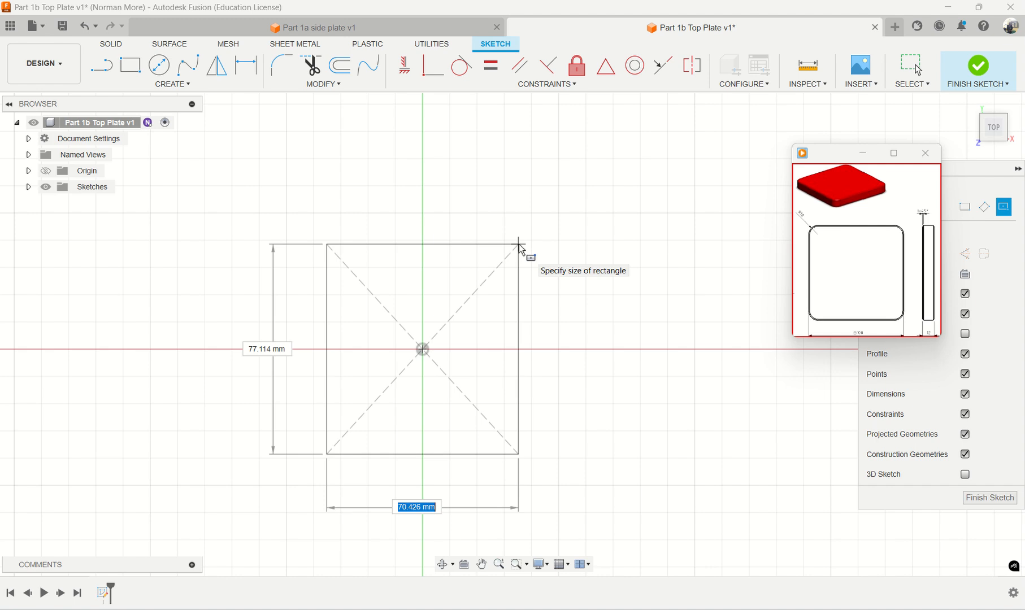
pyautogui.write('100')
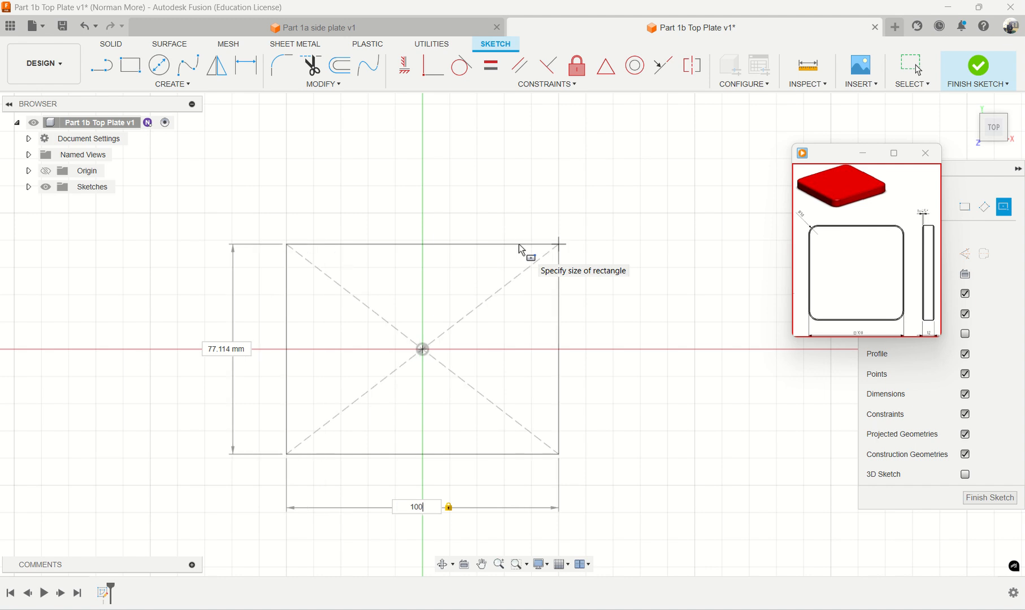
pyautogui.press('Return')
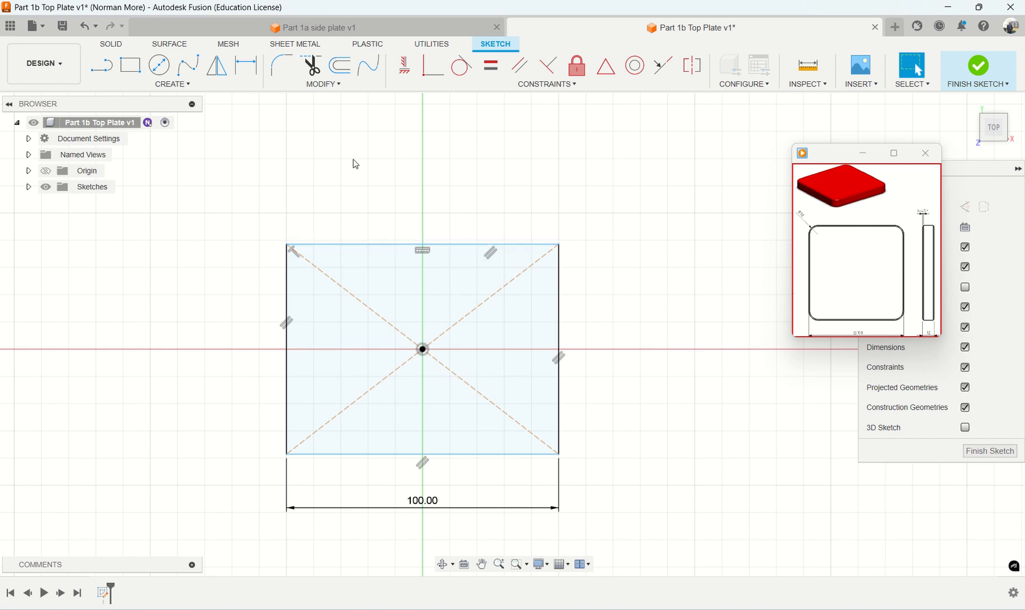
# Dimension the rectangle's vertical side and link its value to the 100 mm width dimension, d1
pyautogui.click(254, 73)
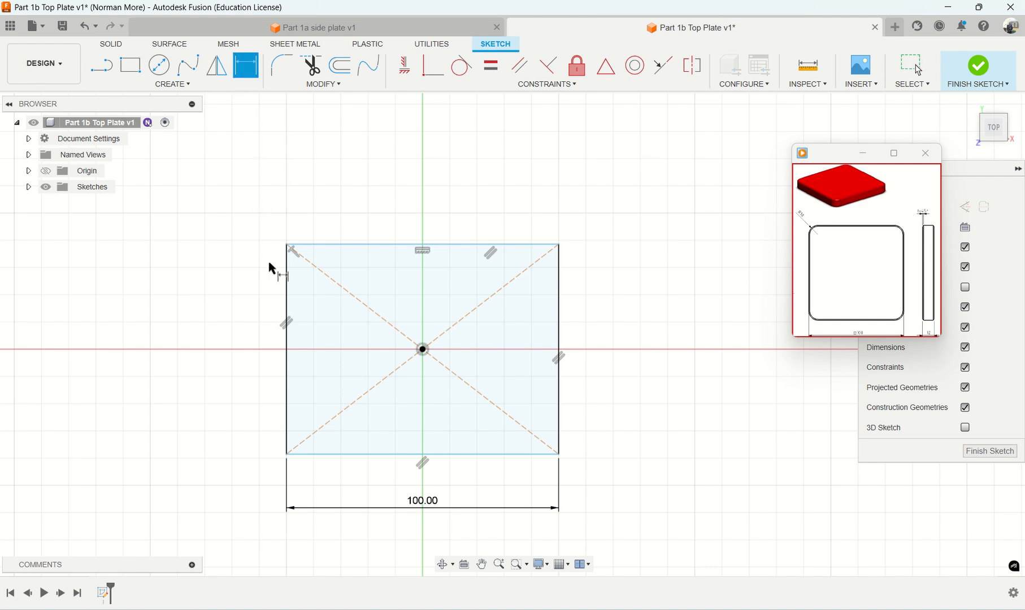
pyautogui.click(287, 306)
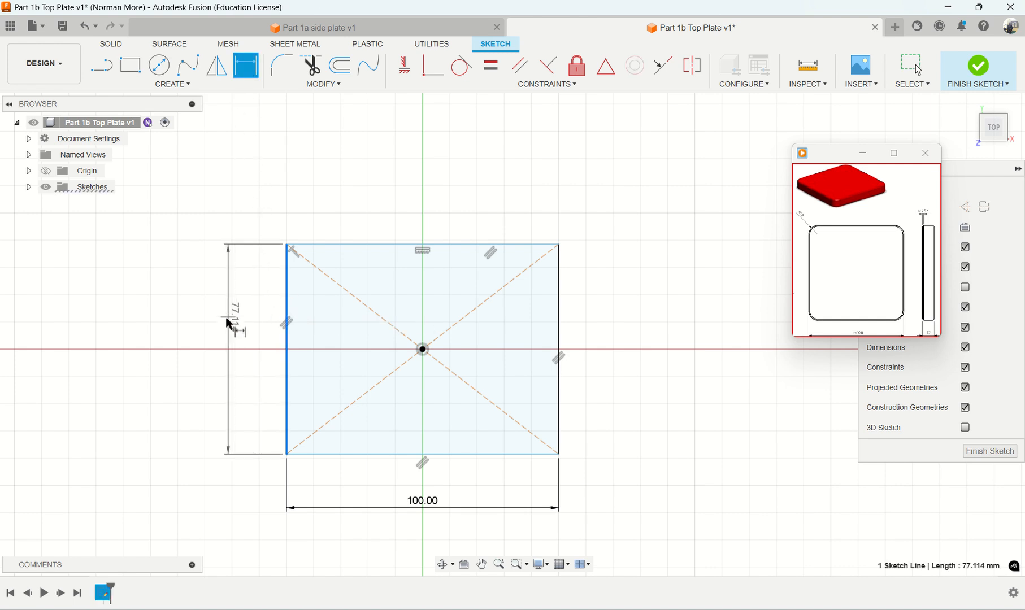
pyautogui.click(225, 326)
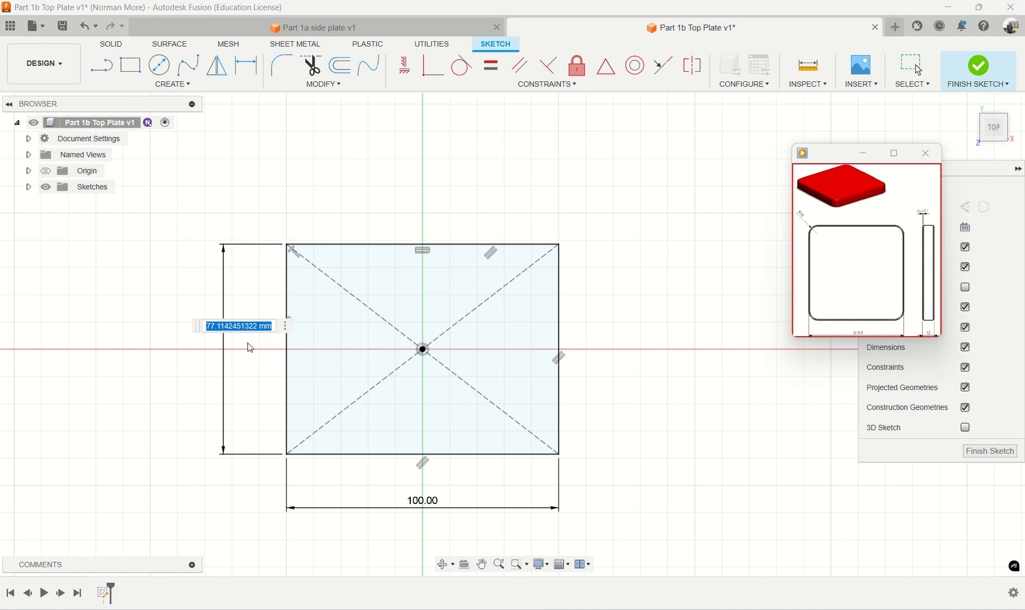
pyautogui.click(426, 505)
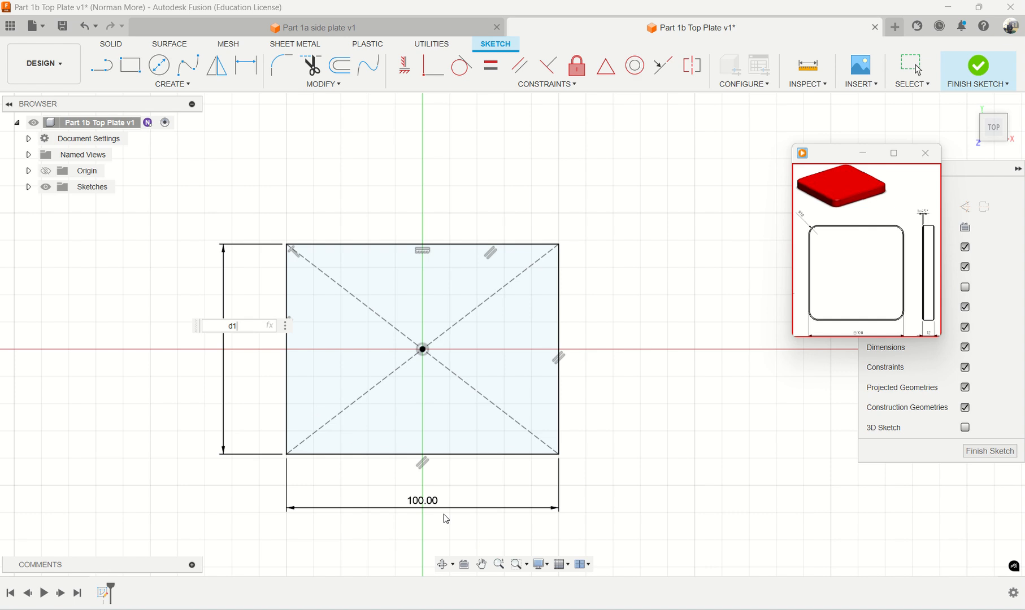
pyautogui.press('Return')
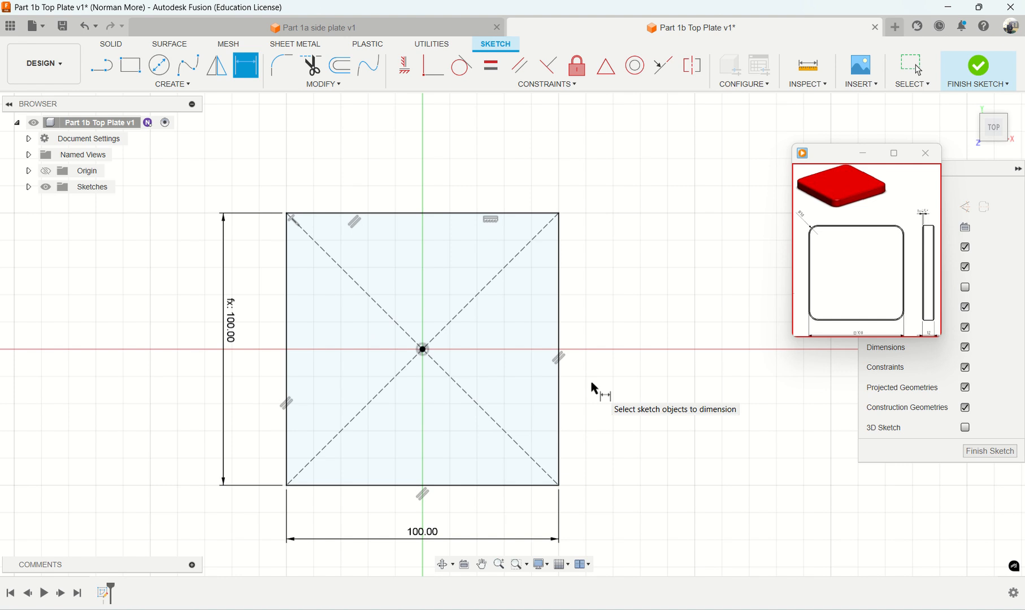
# Extrude the square profile 12 mm upward as a new body
pyautogui.press('e')
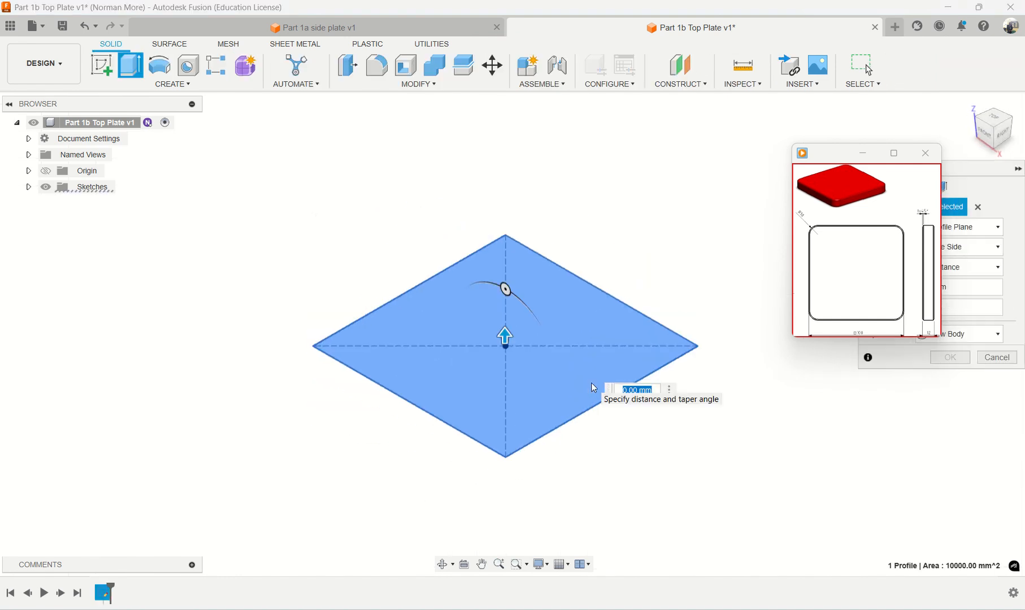
pyautogui.write('12')
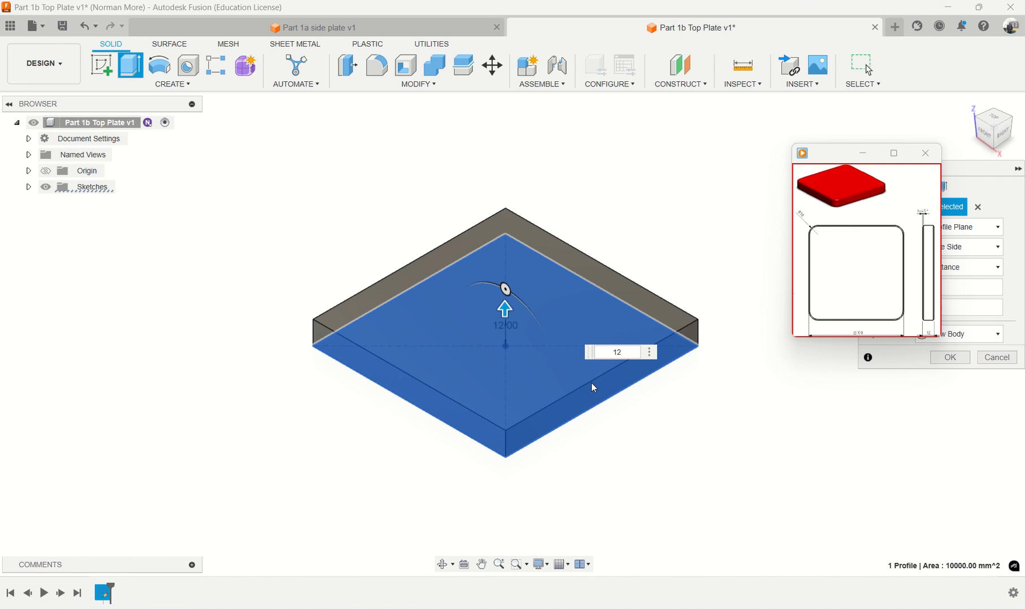
pyautogui.press('Return')
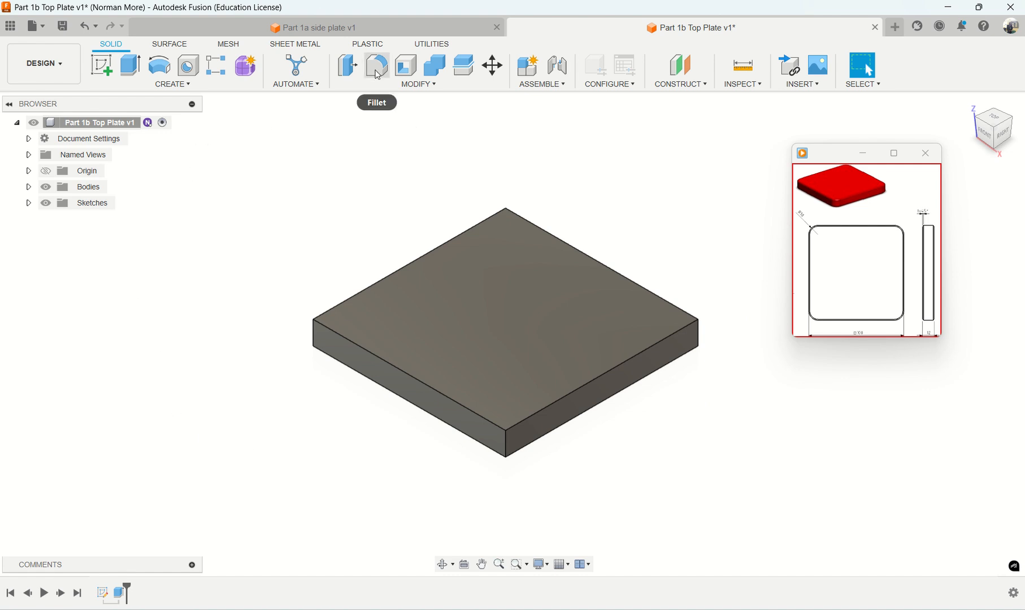
# Fillet the four vertical corner edges of the plate with a 10 mm radius
pyautogui.click(378, 66)
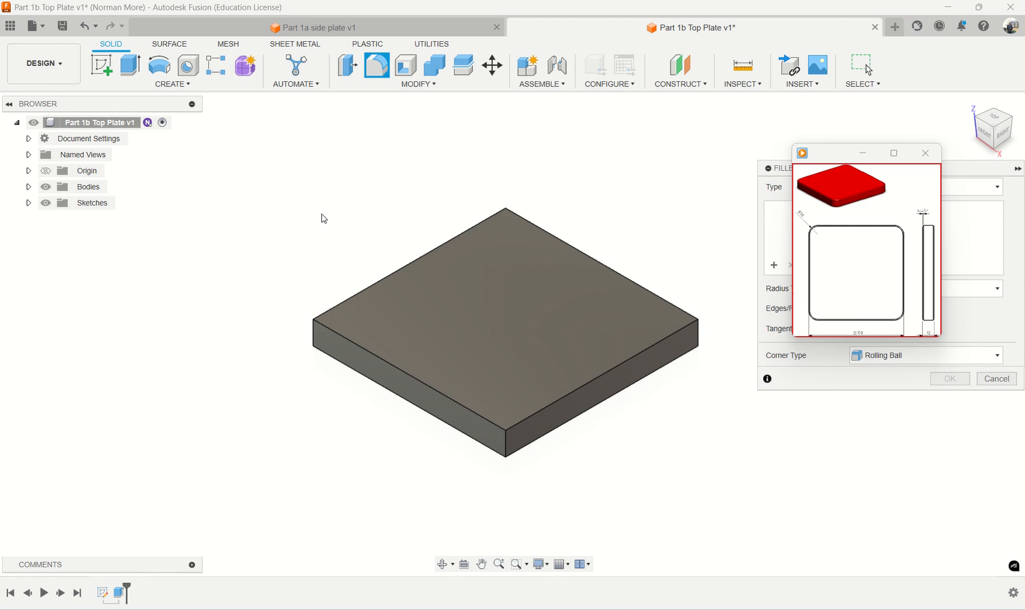
pyautogui.click(315, 338)
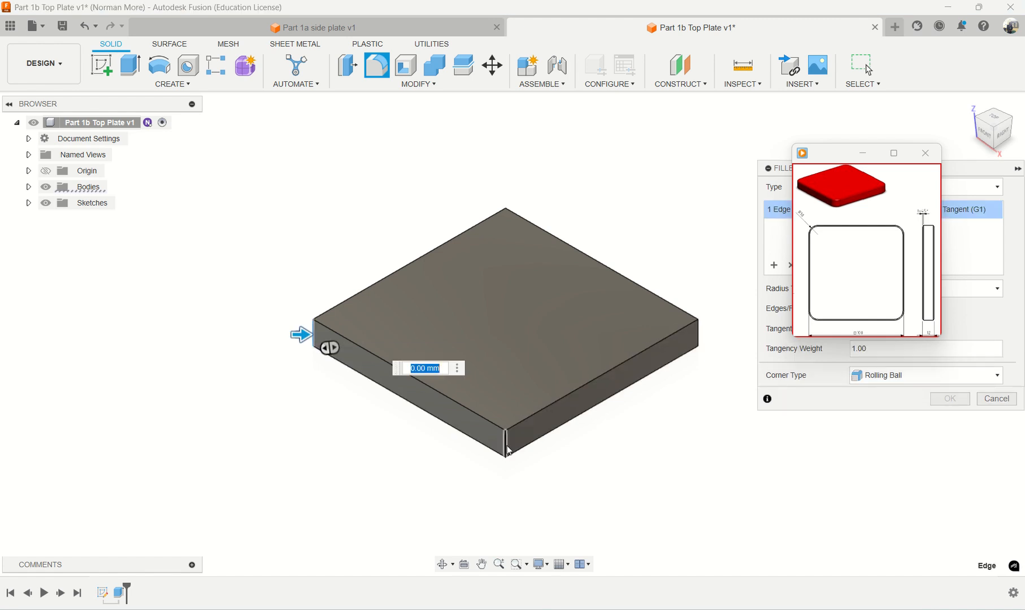
pyautogui.click(505, 443)
pyautogui.click(698, 338)
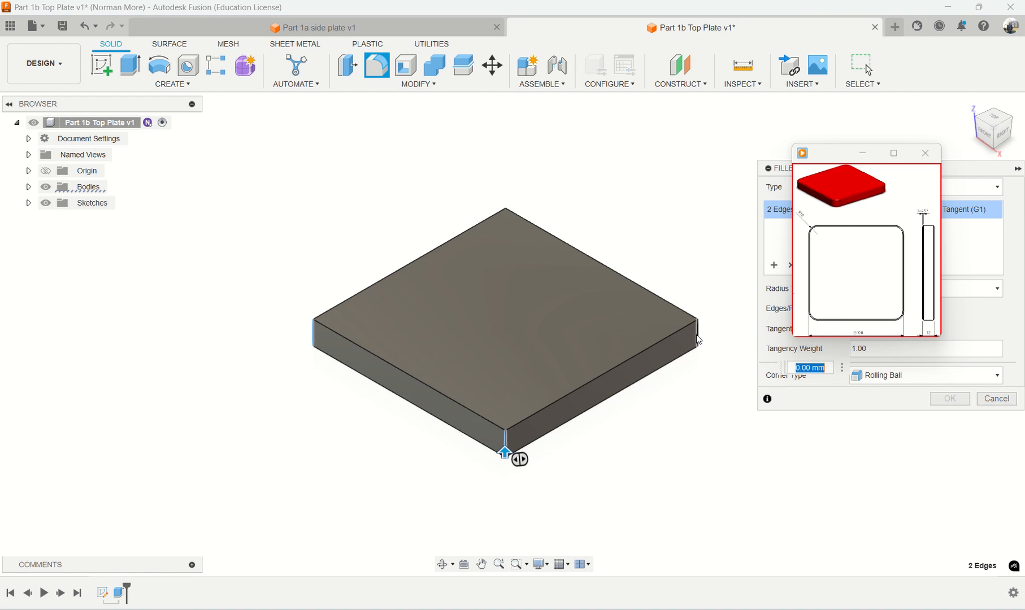
pyautogui.click(506, 226)
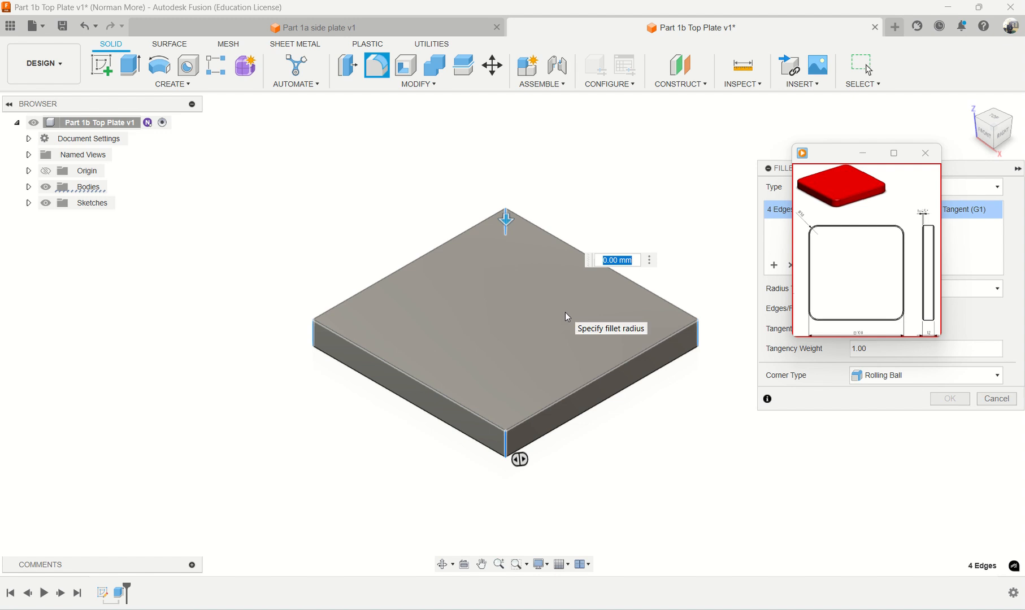
pyautogui.write('10')
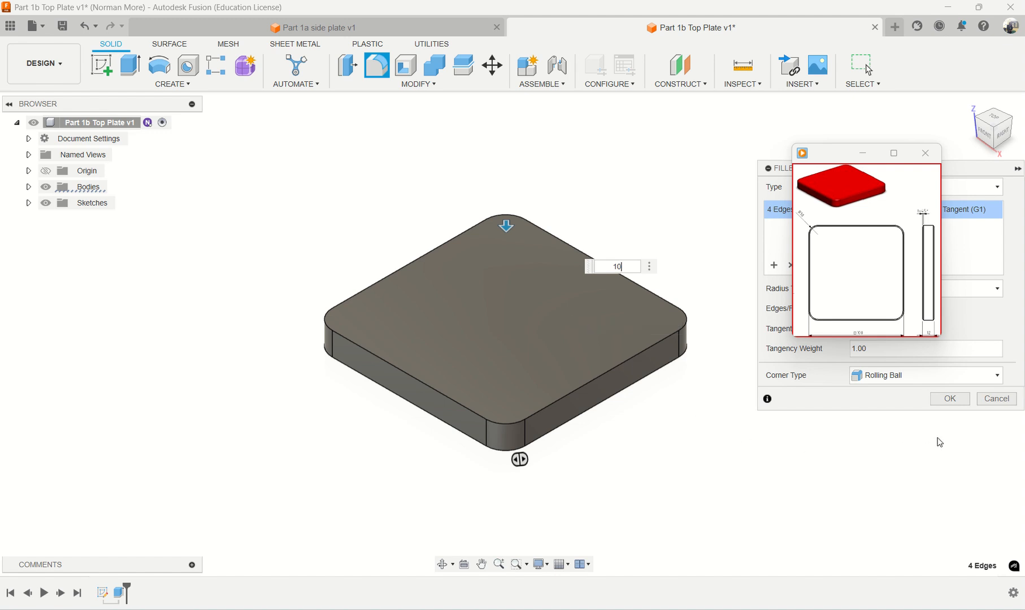
pyautogui.click(959, 410)
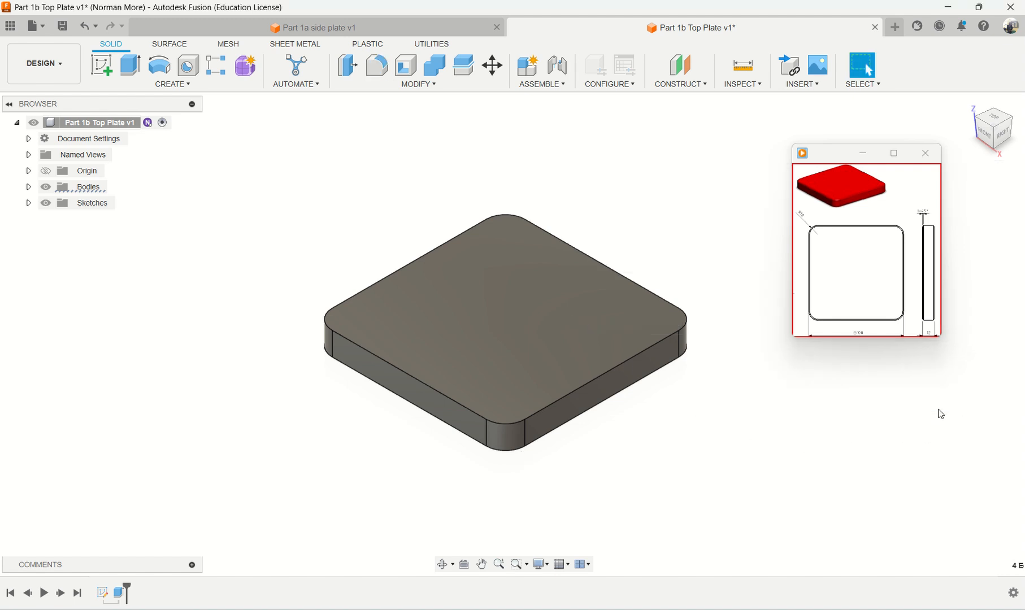
# Chamfer the complete upper and lower edge loops of the plate by 1 mm
pyautogui.moveTo(703, 423); pyautogui.dragTo(656, 421, button='middle')
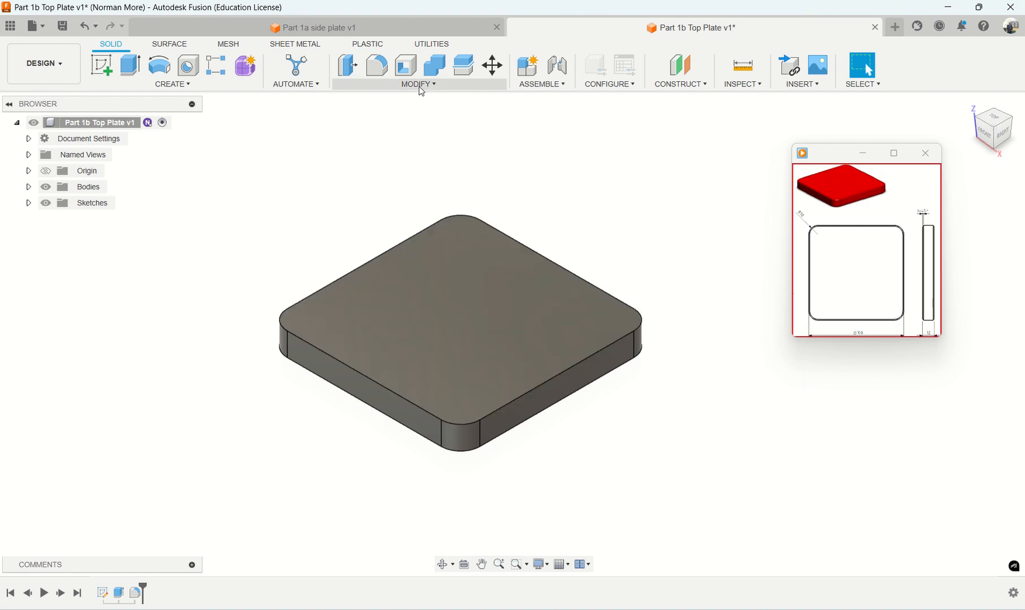
pyautogui.click(421, 86)
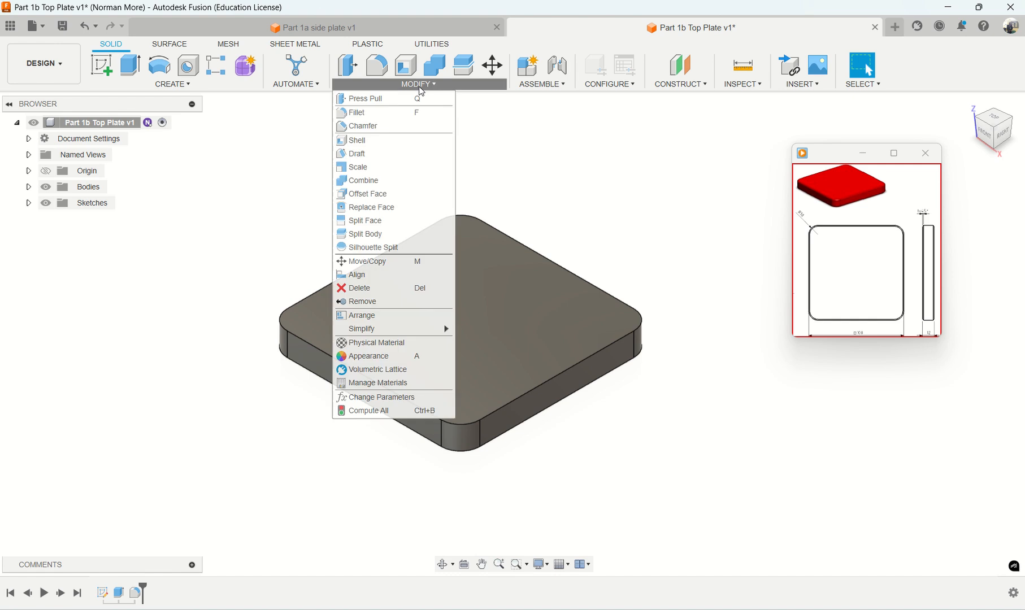
pyautogui.click(415, 127)
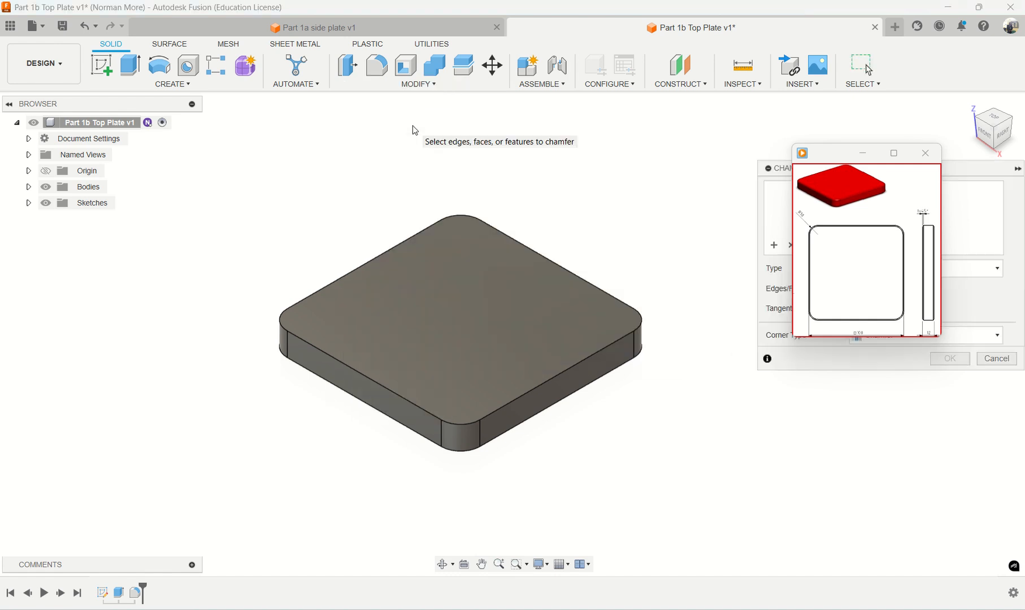
pyautogui.click(535, 252)
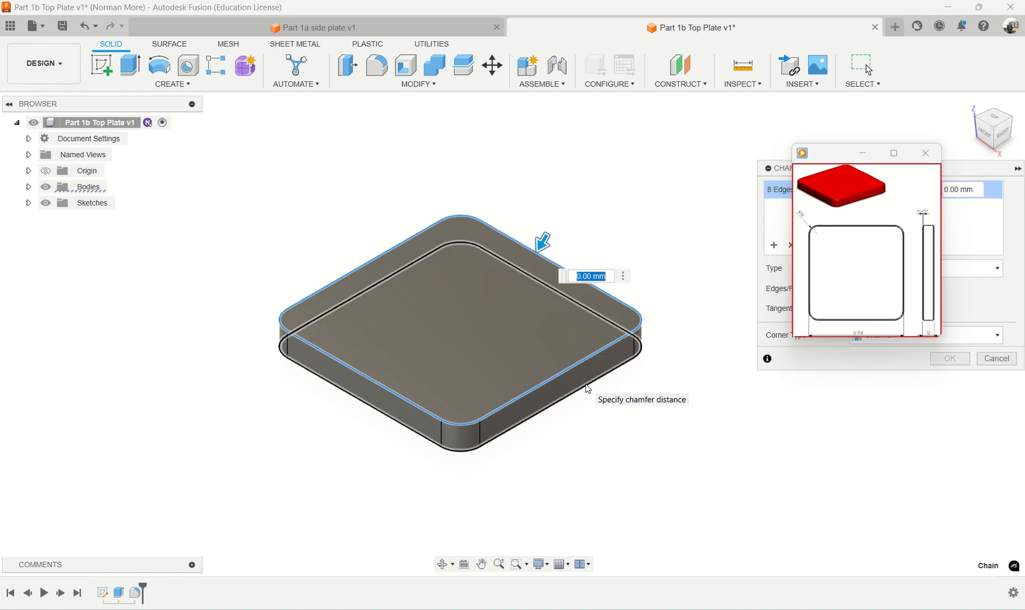
pyautogui.click(588, 390)
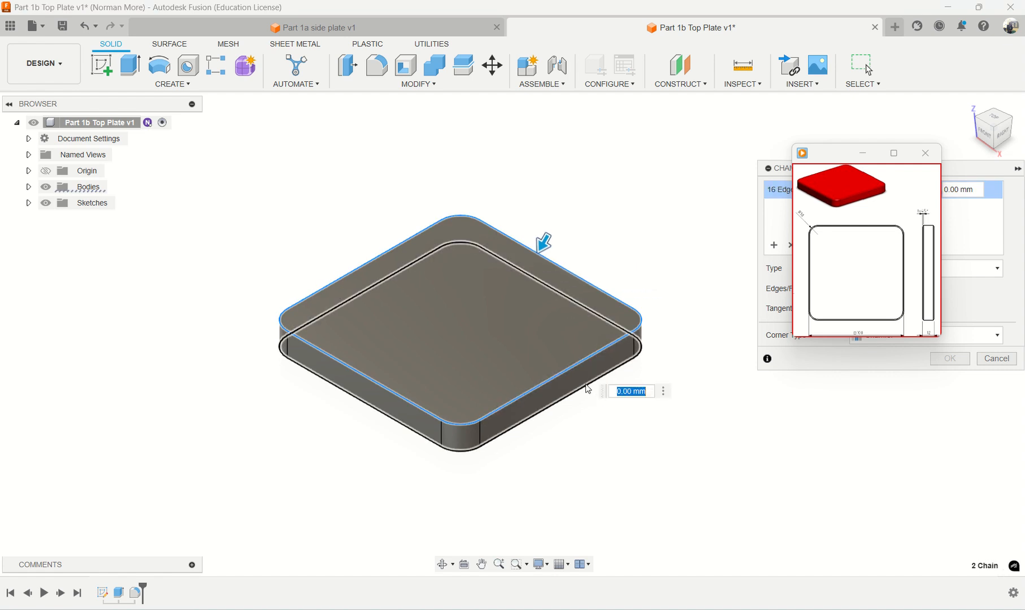
pyautogui.write('1')
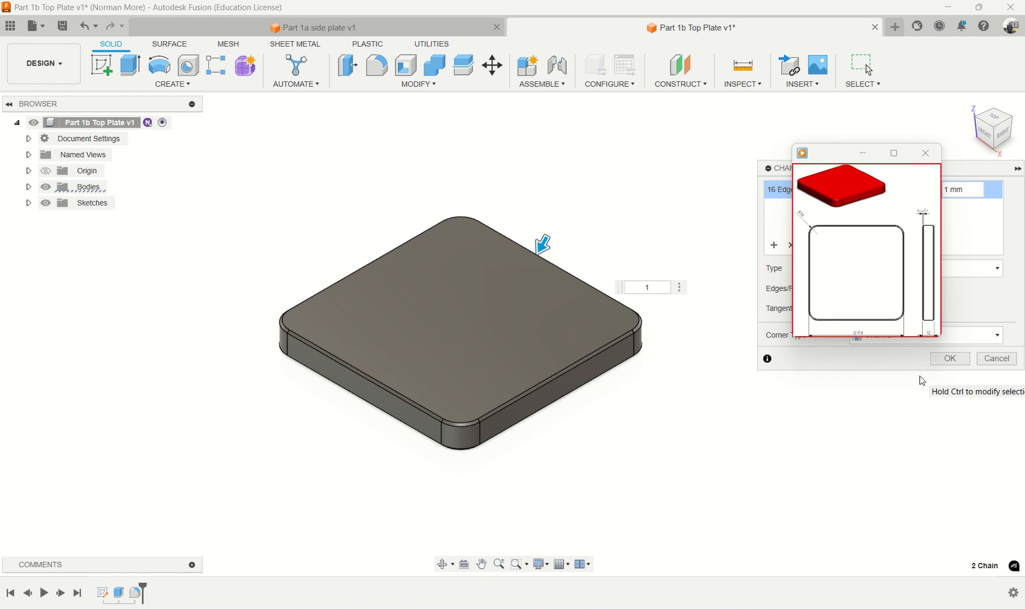
pyautogui.press('Return')
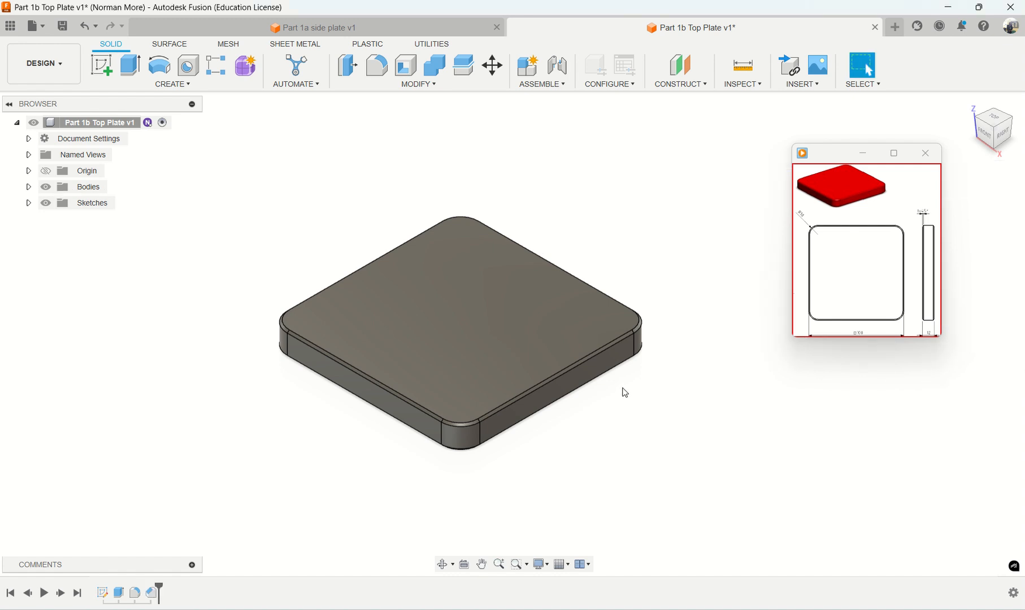
pyautogui.moveTo(621, 419); pyautogui.dragTo(627, 373, button='middle')
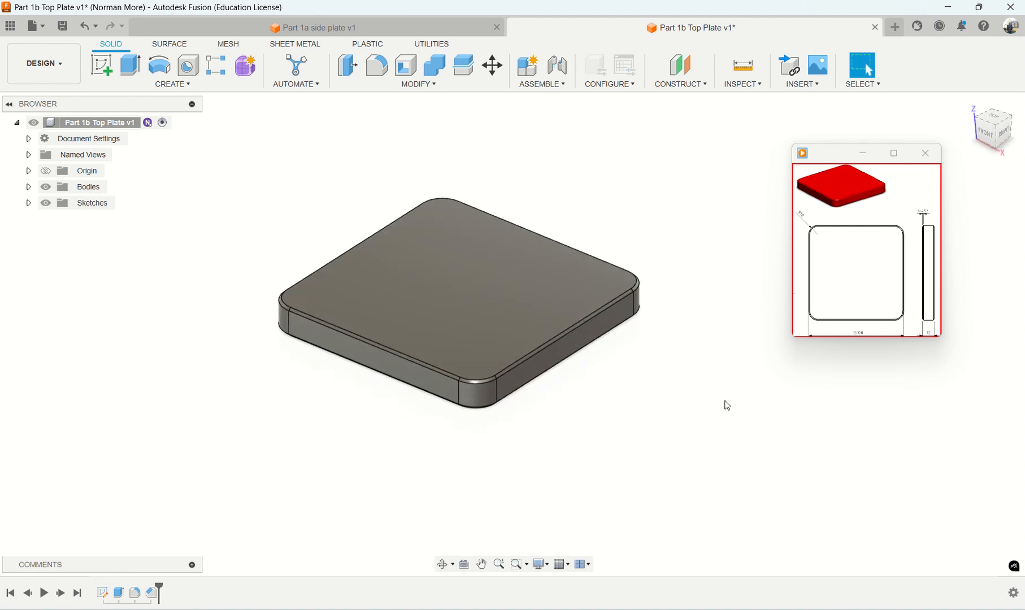